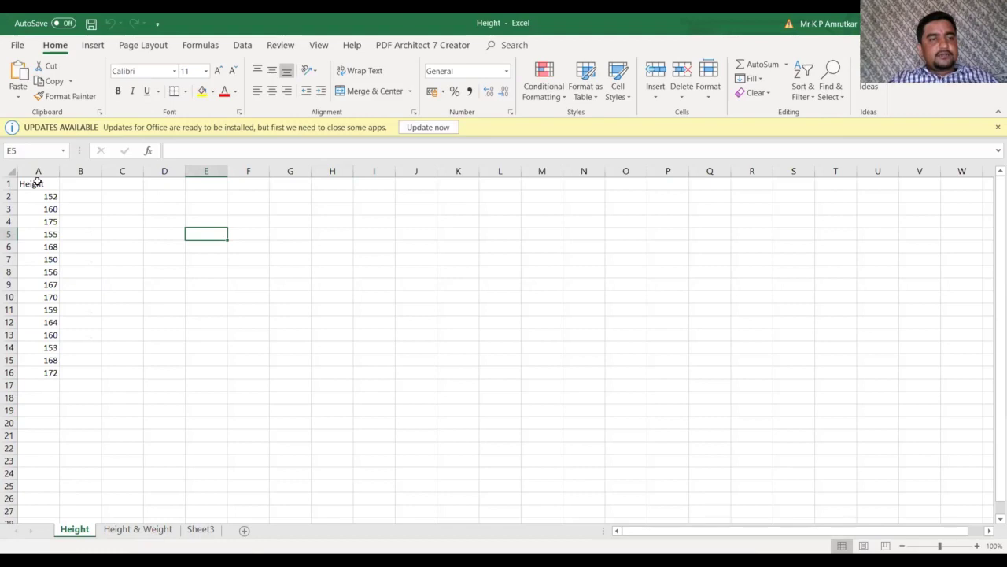
- Copy the Height column with its header, cells A1 to A16
drag(37, 182, 45, 208)
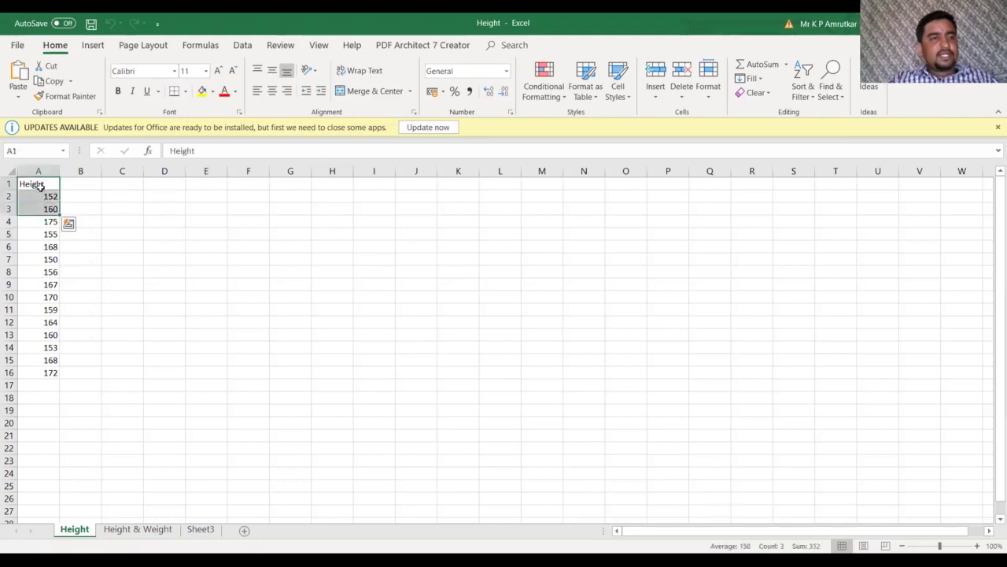
click(39, 184)
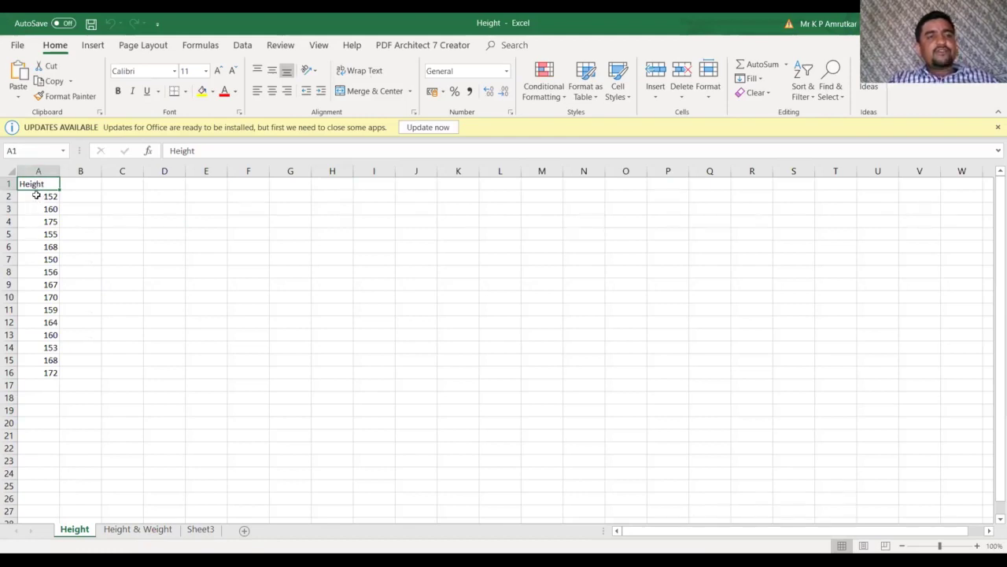
drag(31, 184, 42, 373)
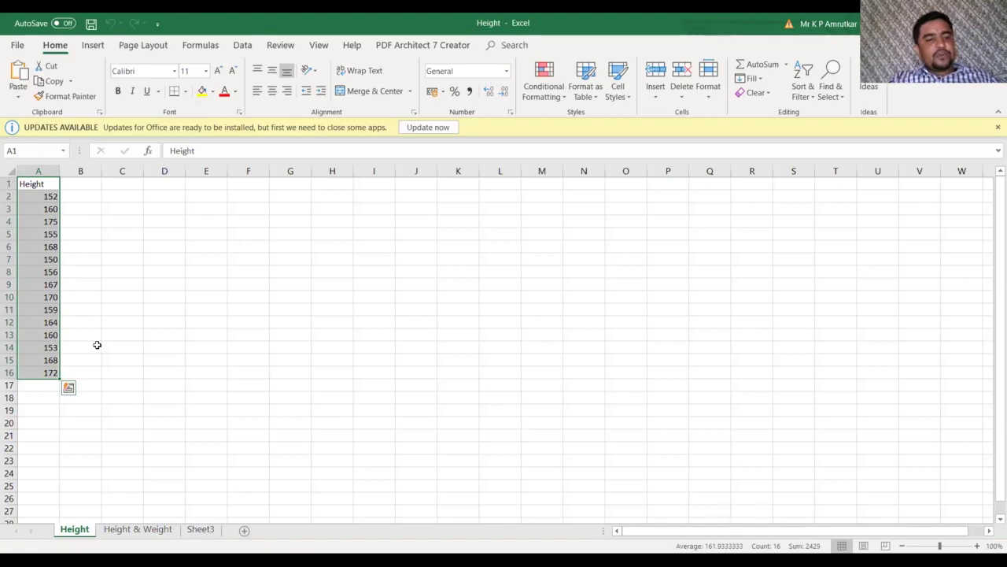
right_click(42, 319)
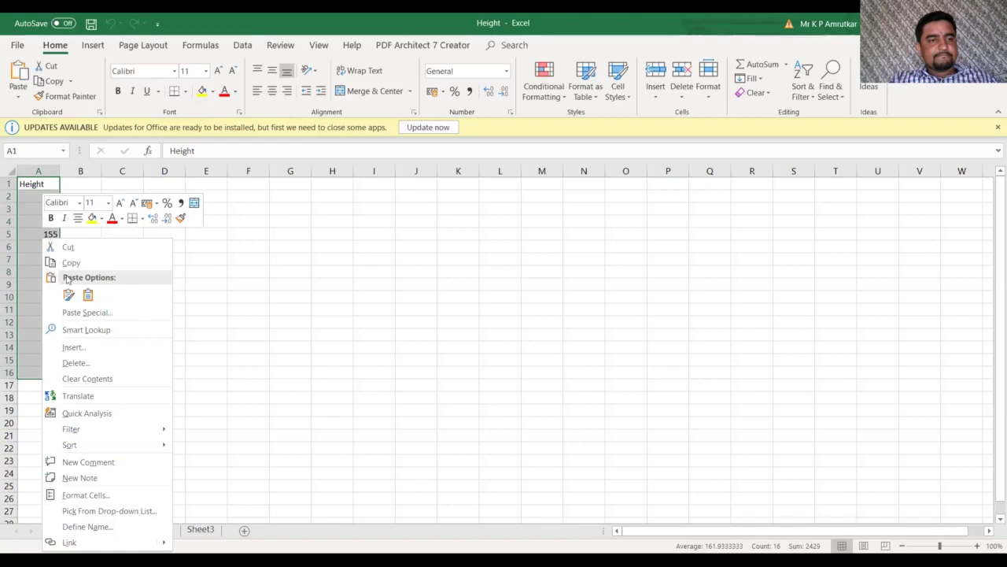
click(69, 263)
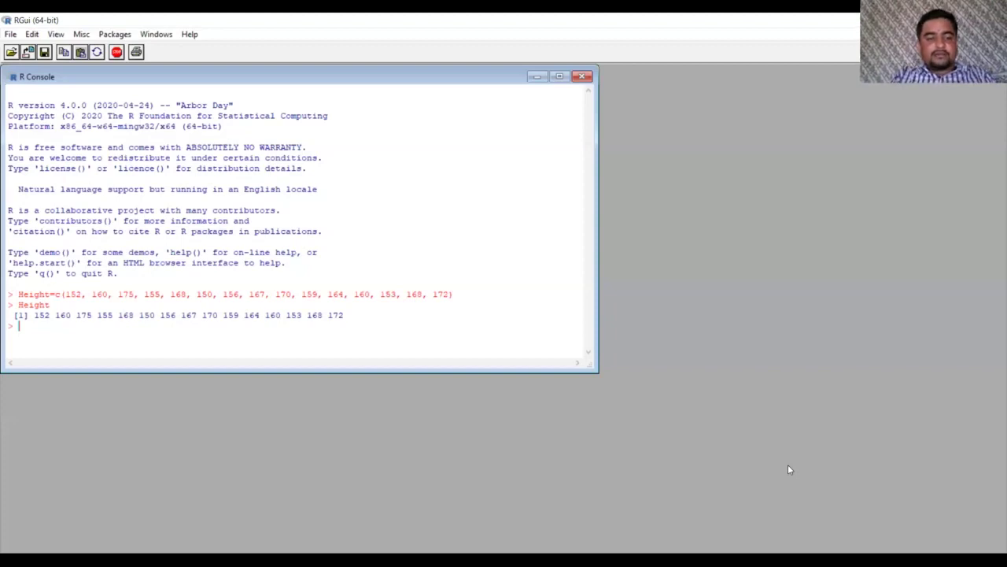
- Read the copied data into a variable by running data=read.table(file="clipboard",header=T)
text(data)
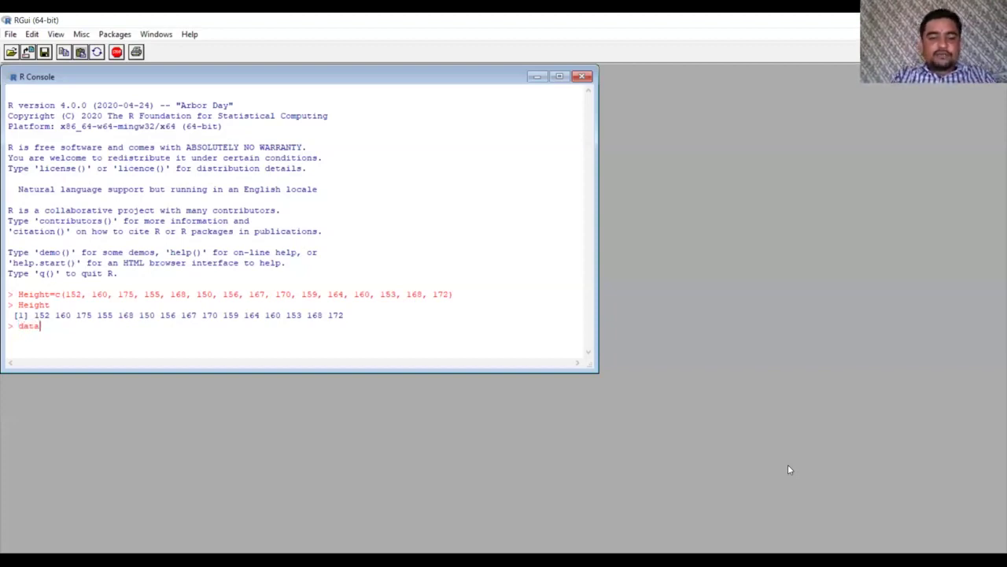
text(=r)
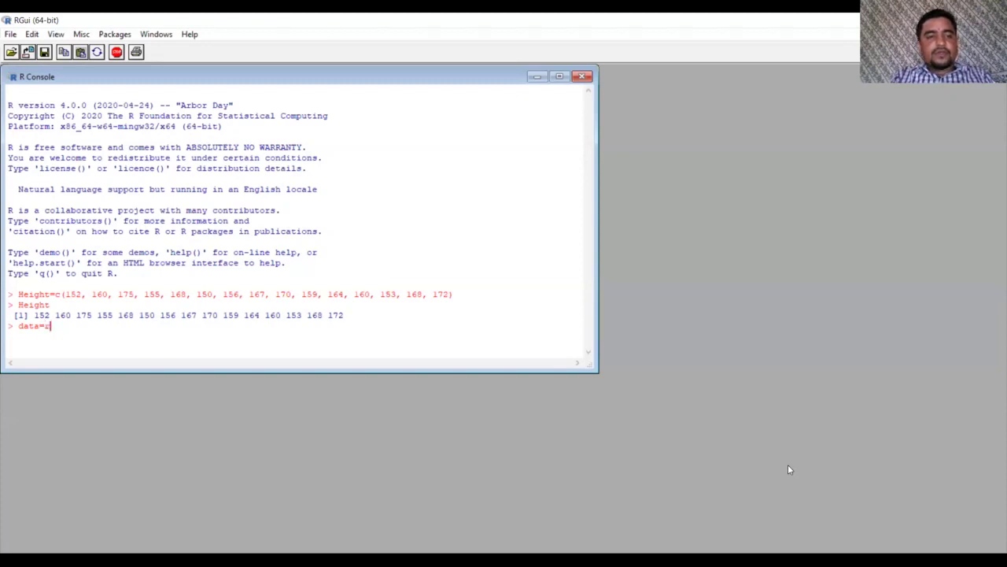
text(ead)
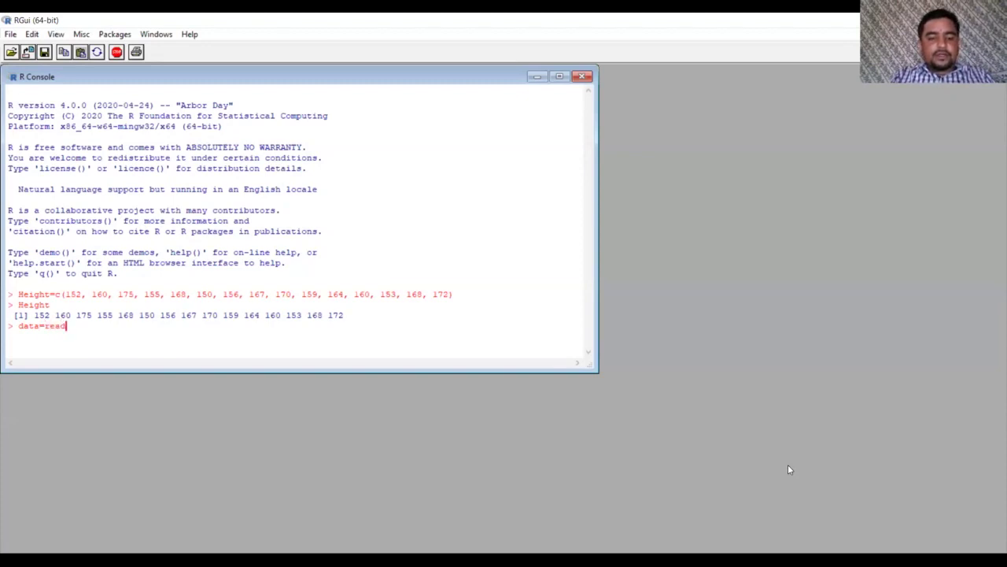
text(.table)
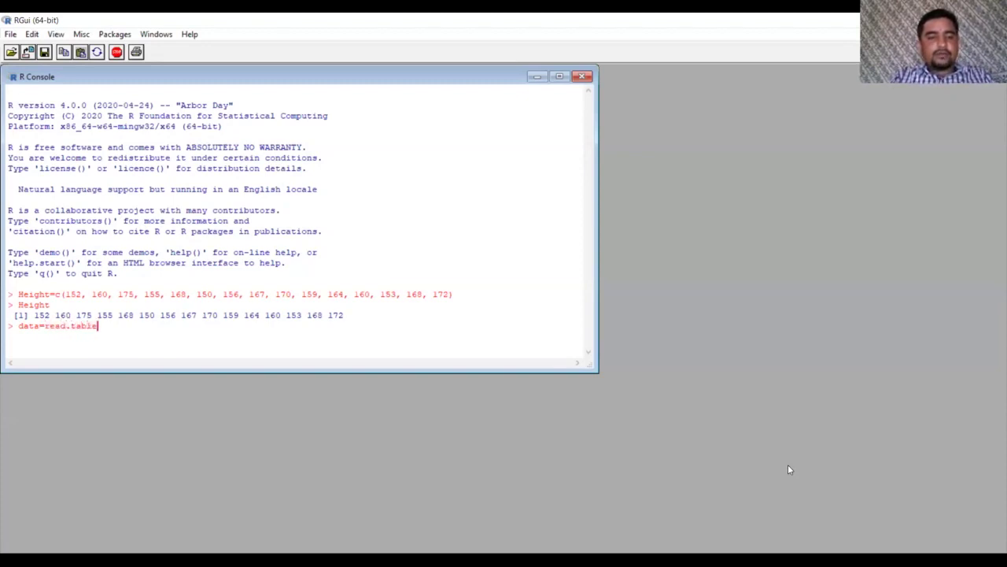
text(()
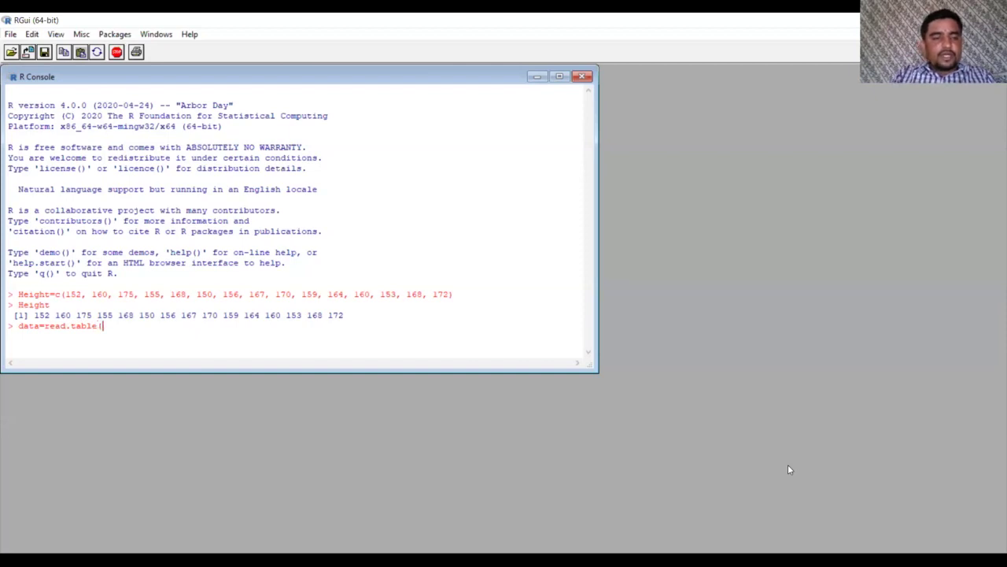
text(file)
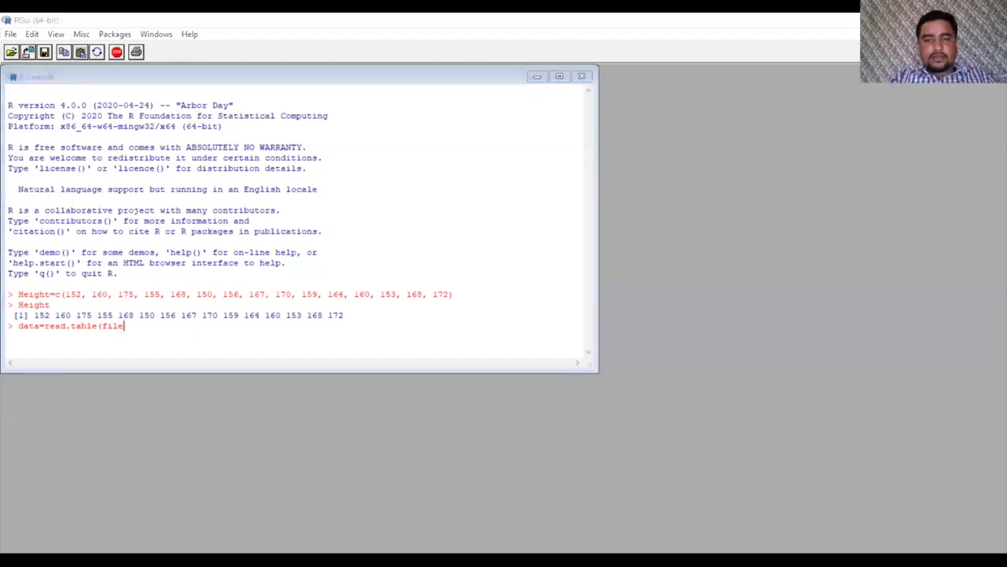
key(alt+Tab)
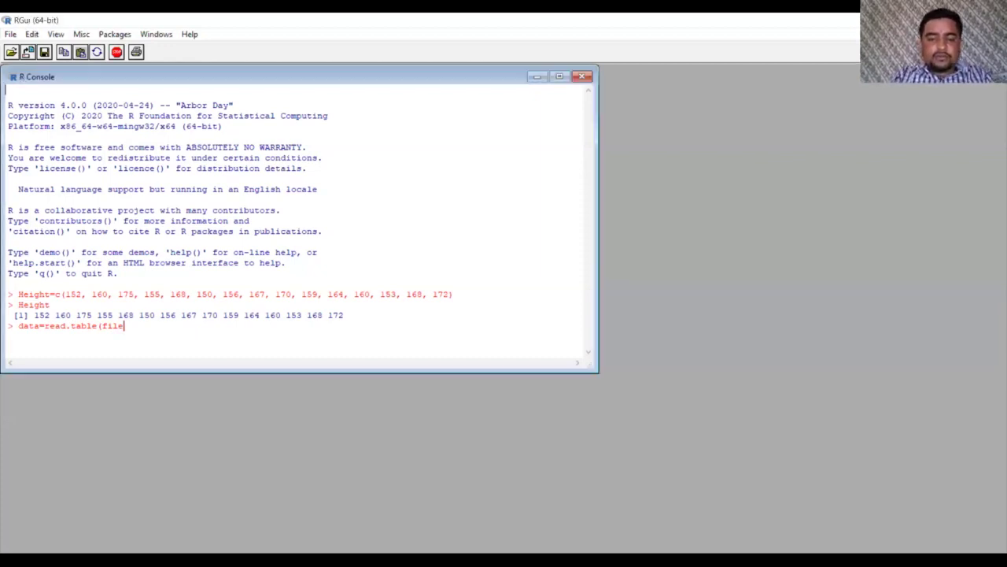
text(=)
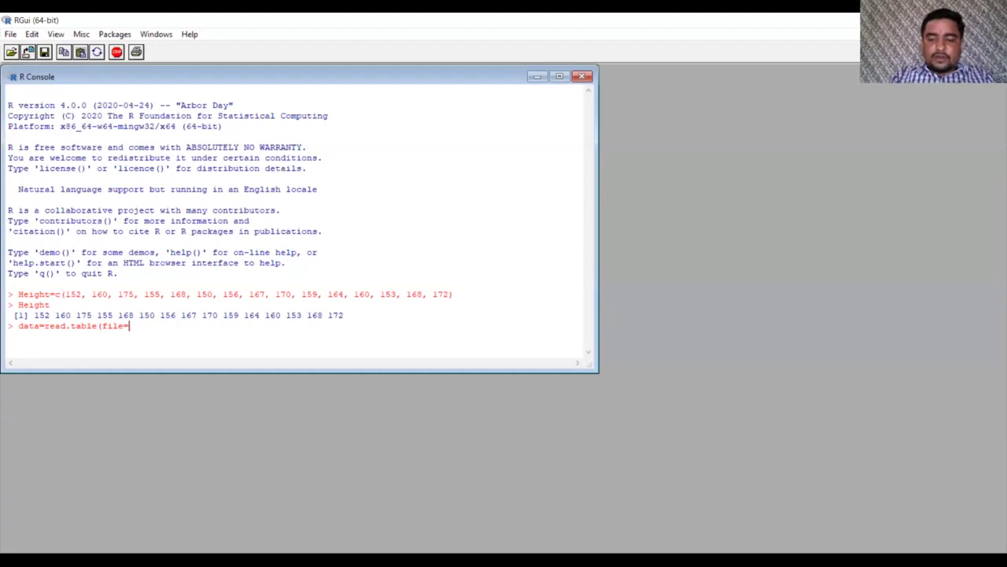
text(")
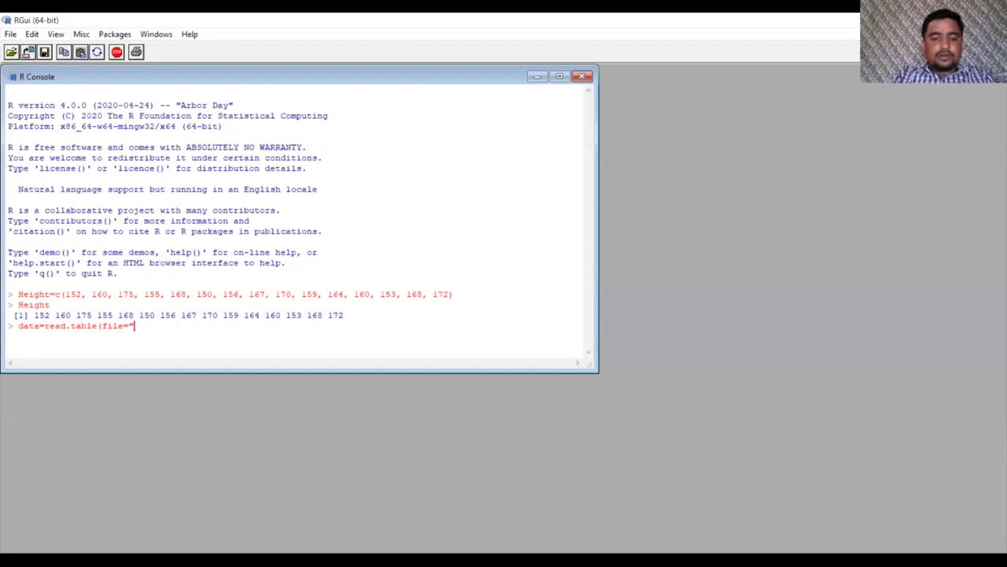
text(cli)
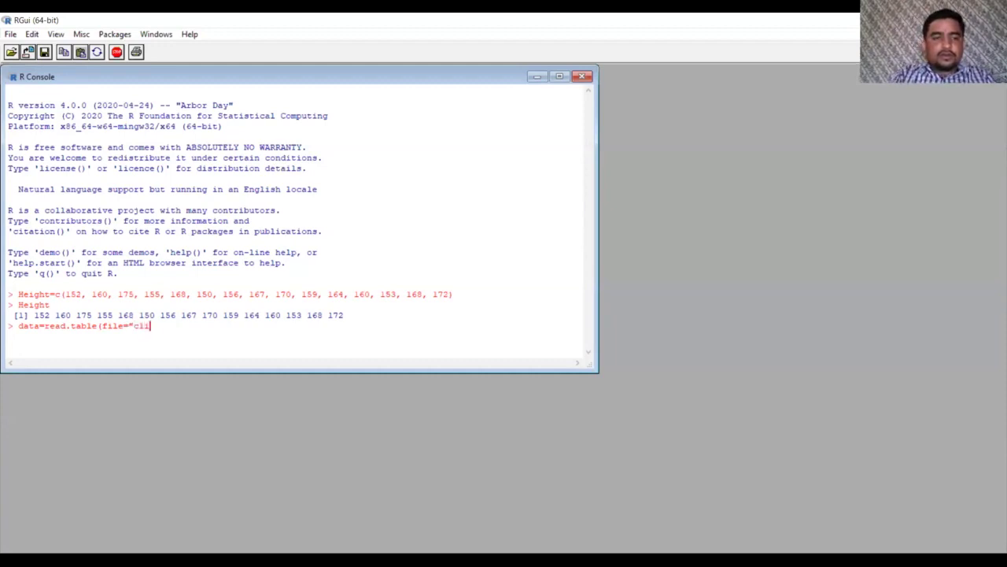
text(pboa)
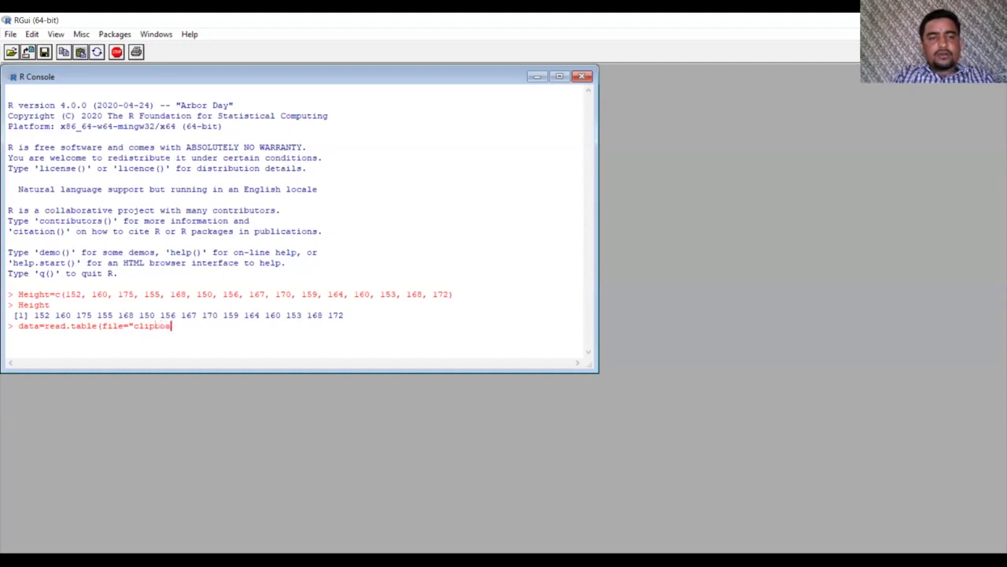
text(rd")
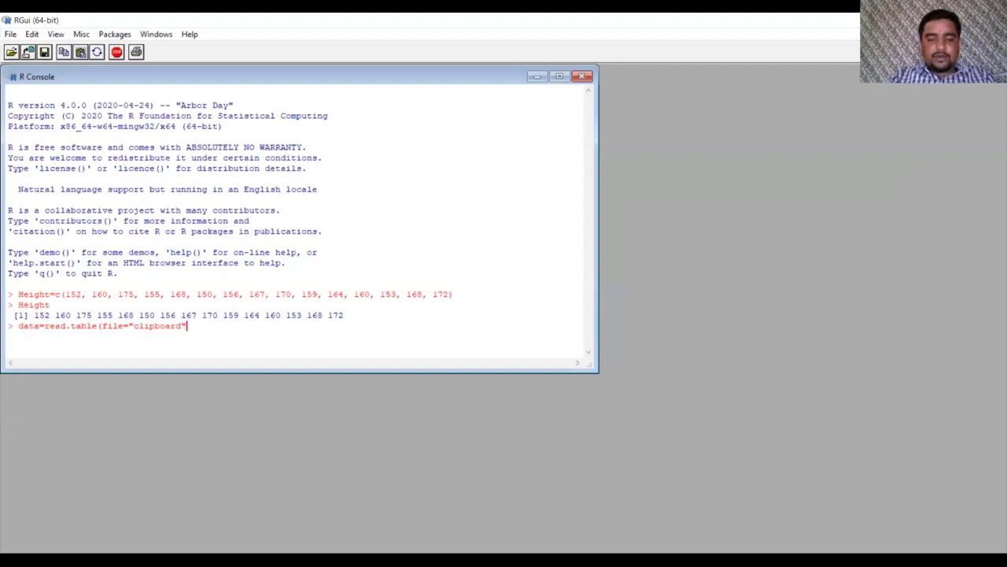
text(,)
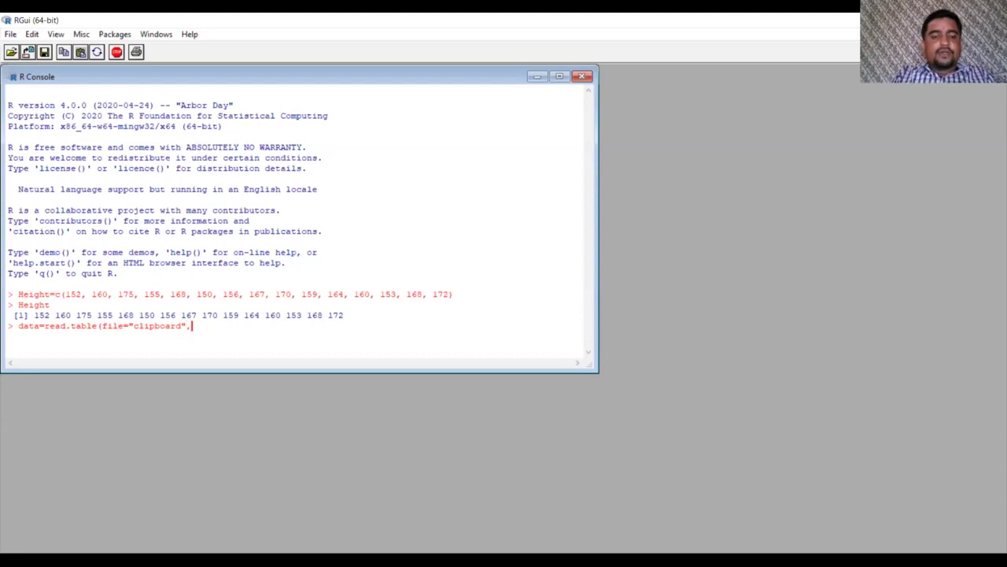
text(header)
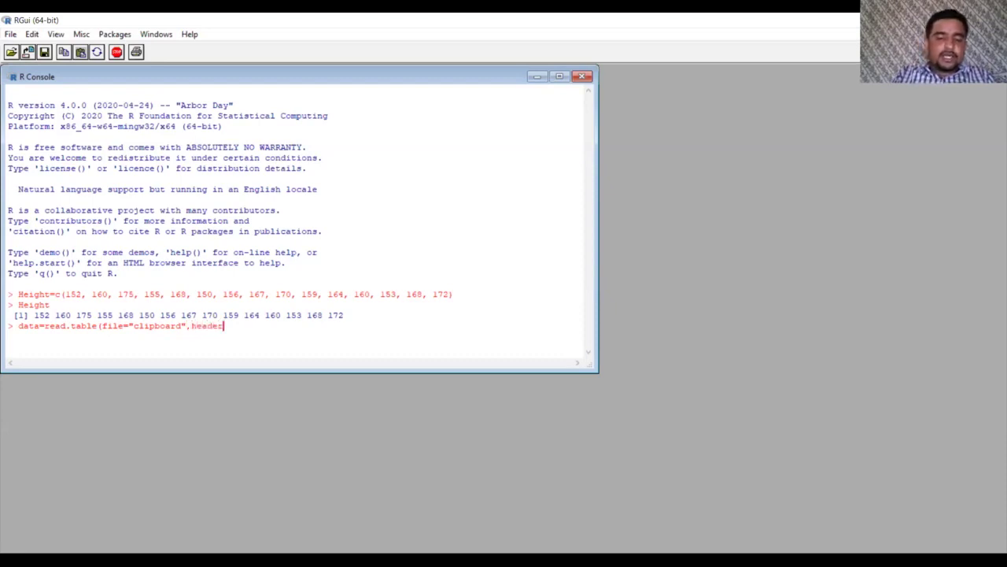
text(=)
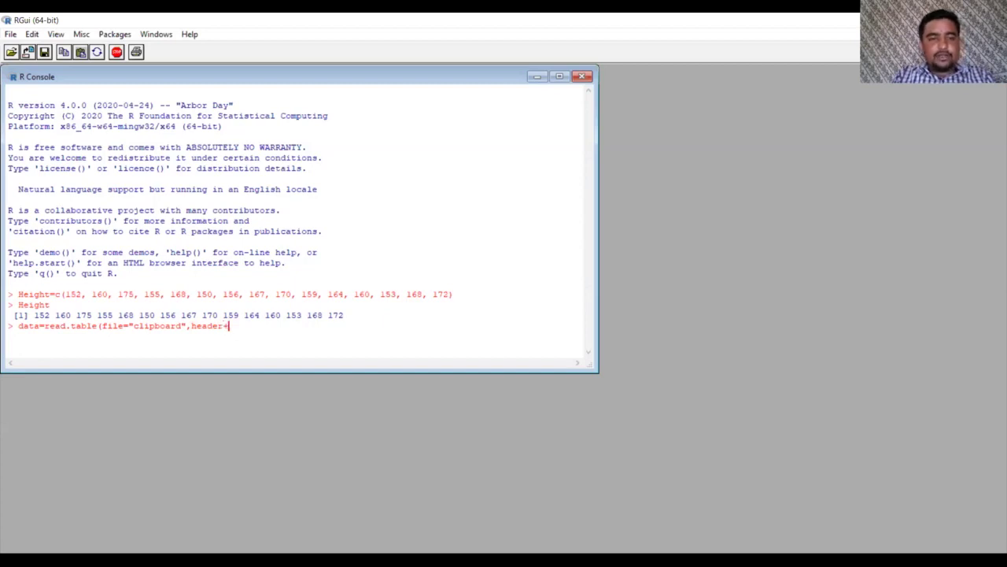
key(BackSpace)
text(=)
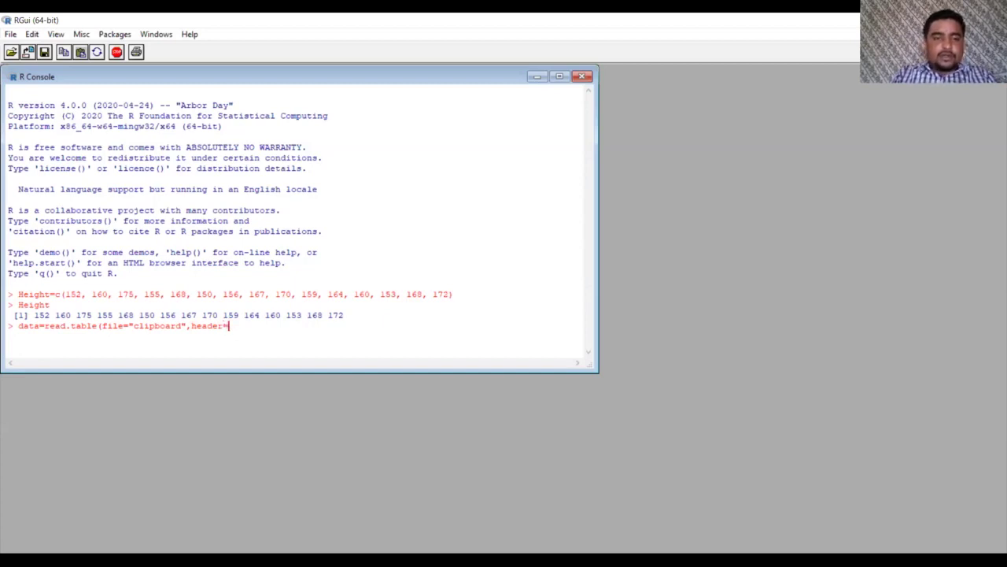
text(T)
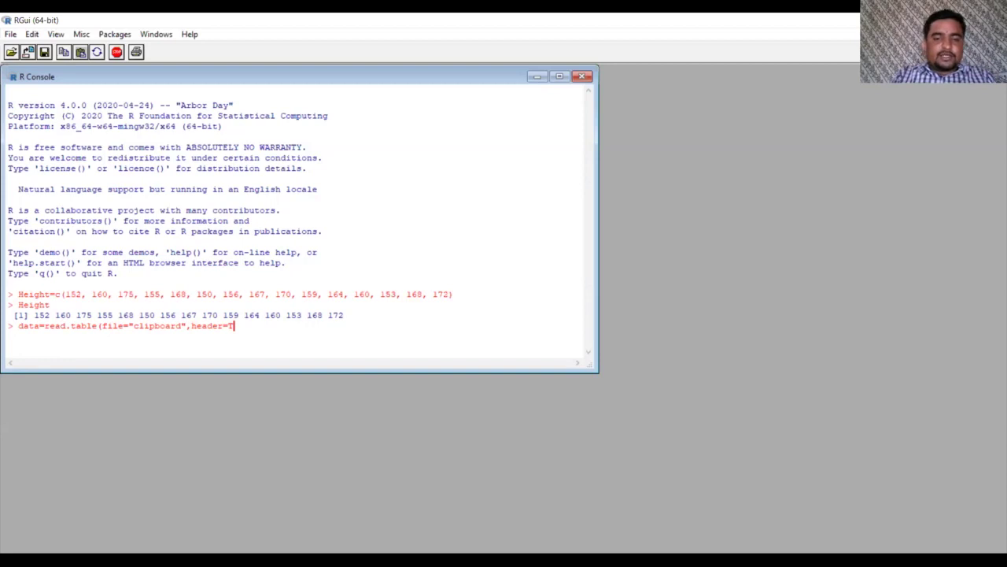
text())
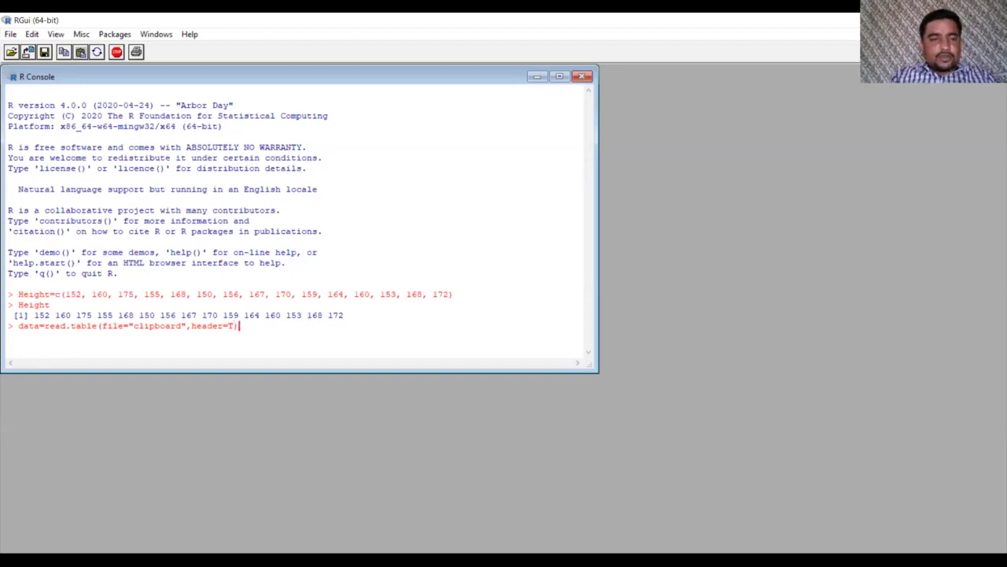
key(Return)
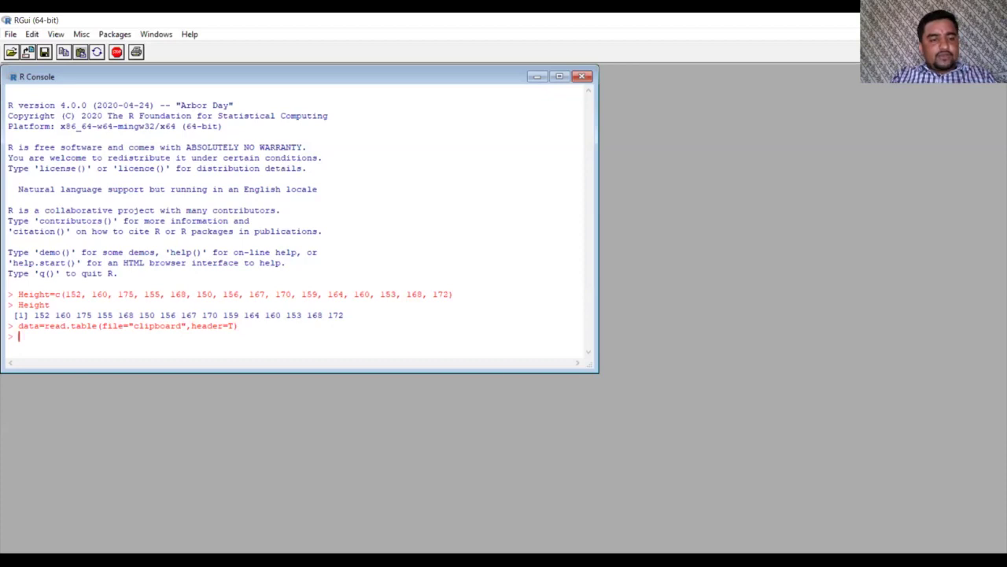
- Print the contents of the data variable in the console
text(d)
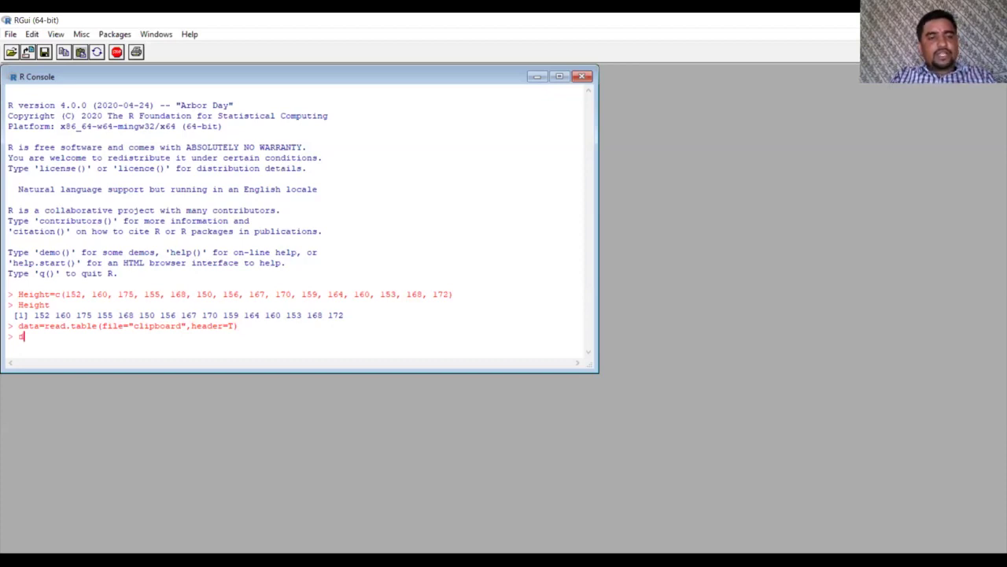
text(ata)
key(Return)
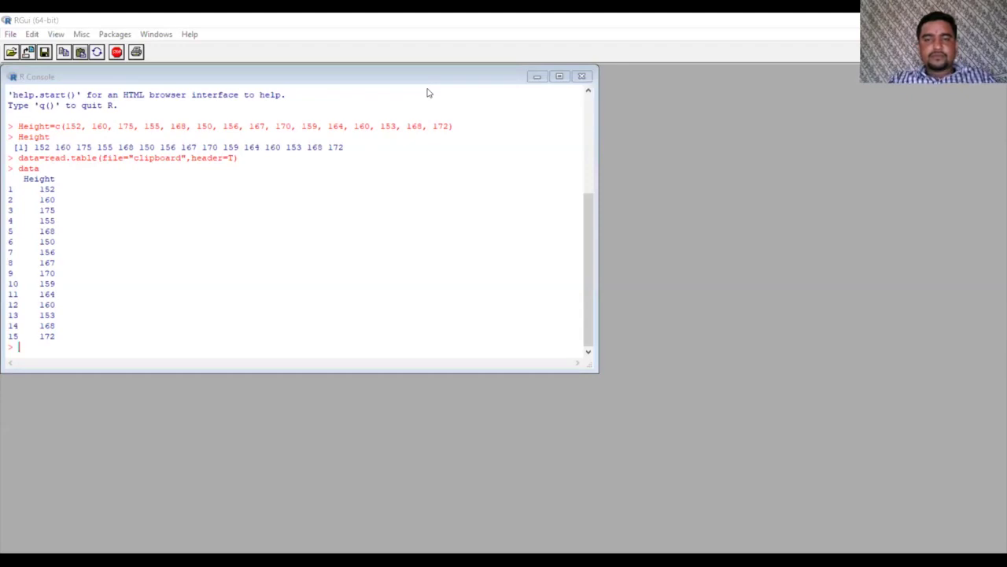
- Switch to the PowerPoint lecture and advance to the slide "To import excel file into R"
key(alt+Tab)
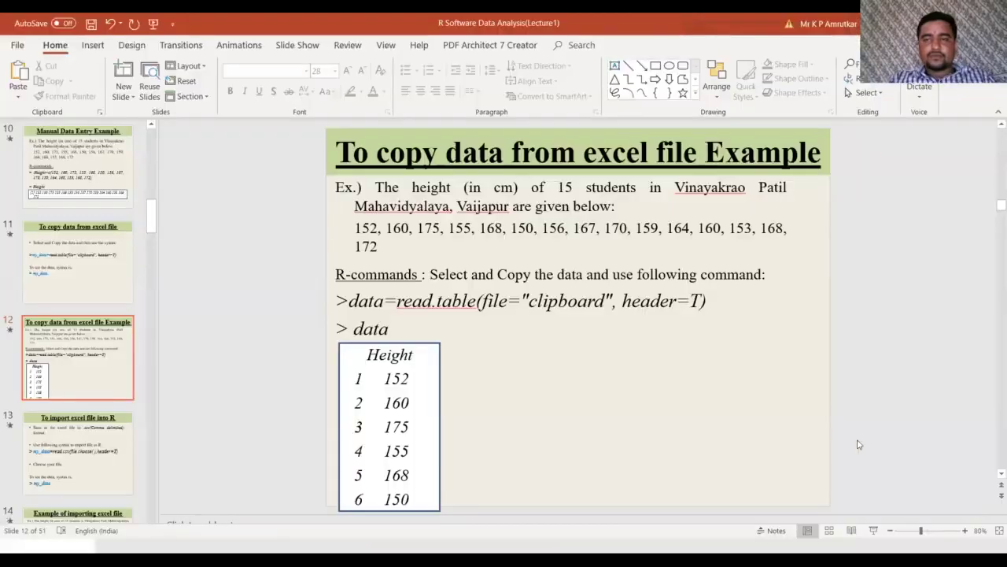
scroll(859, 445, down, 1)
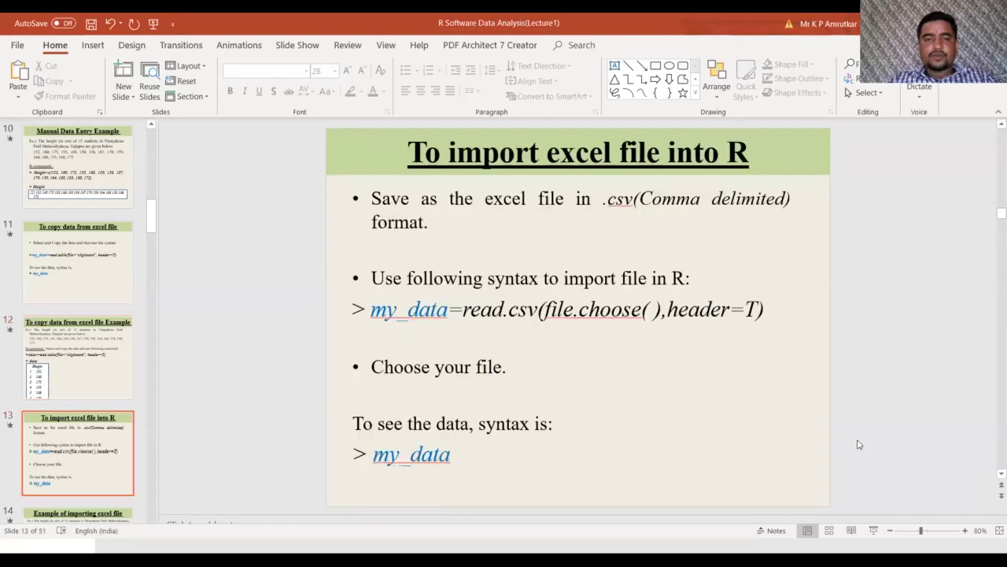
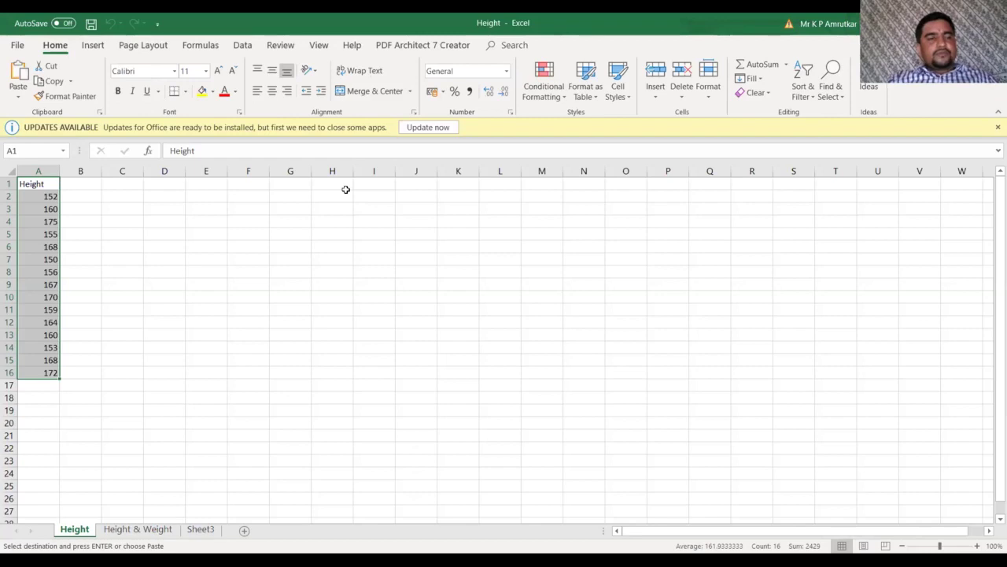
- Save only the active Height sheet as a CSV (Comma delimited) (*.csv) file named Height in the current folder
click(18, 46)
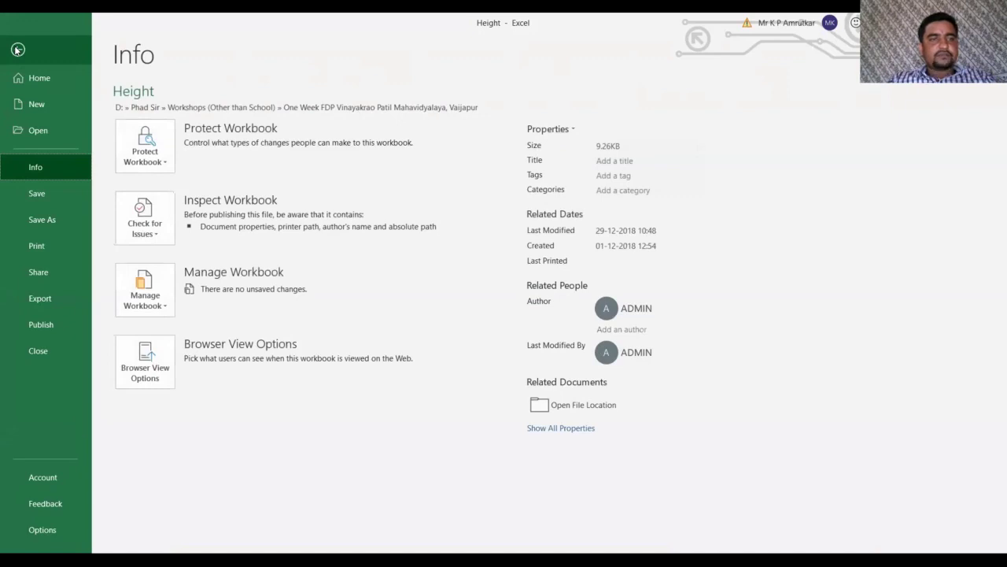
click(39, 218)
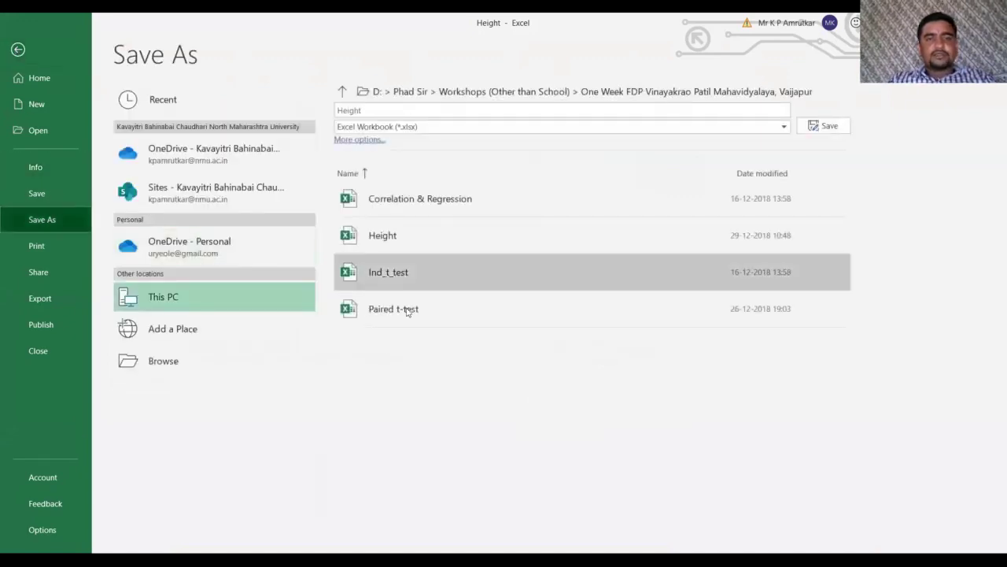
click(756, 128)
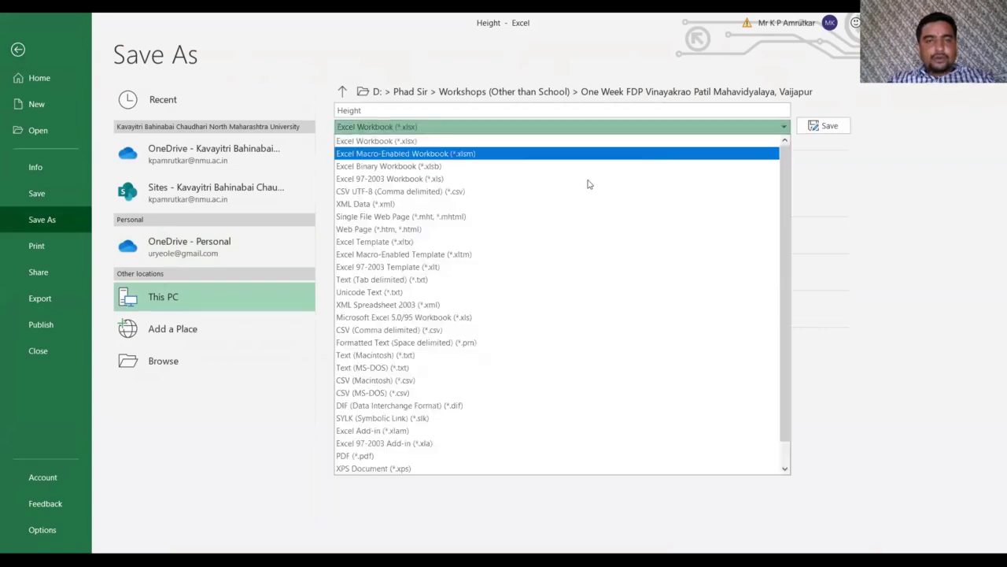
click(411, 331)
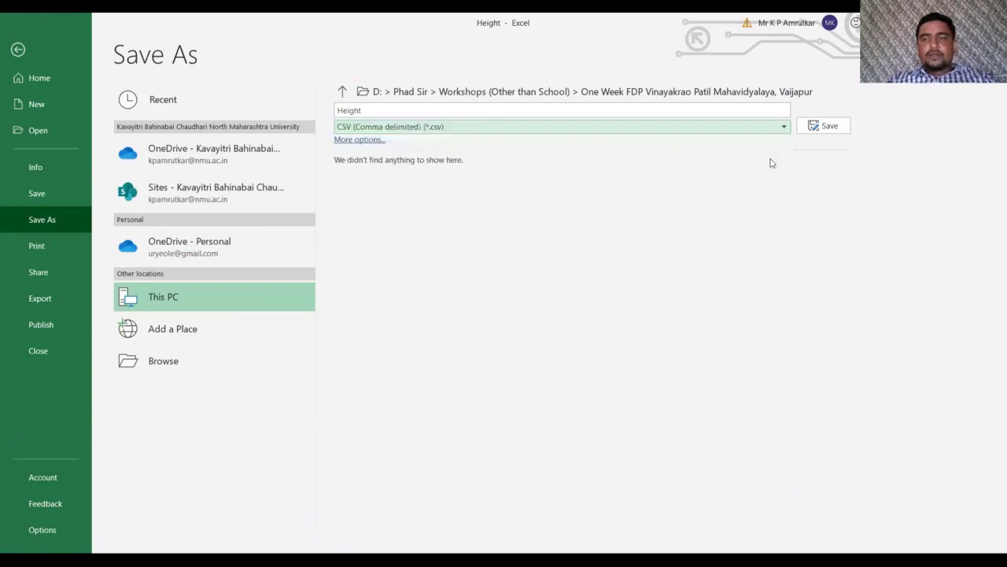
click(823, 126)
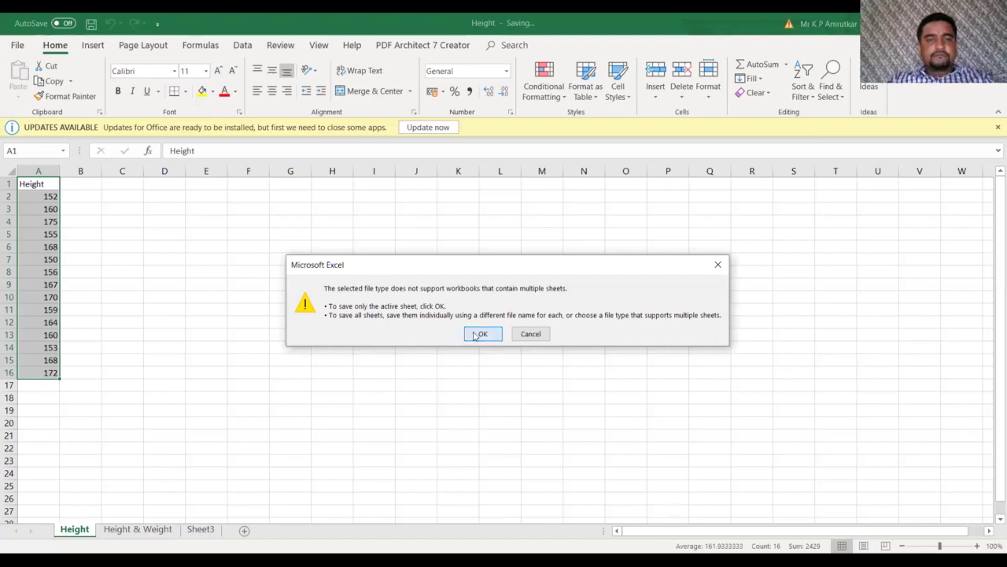
click(479, 333)
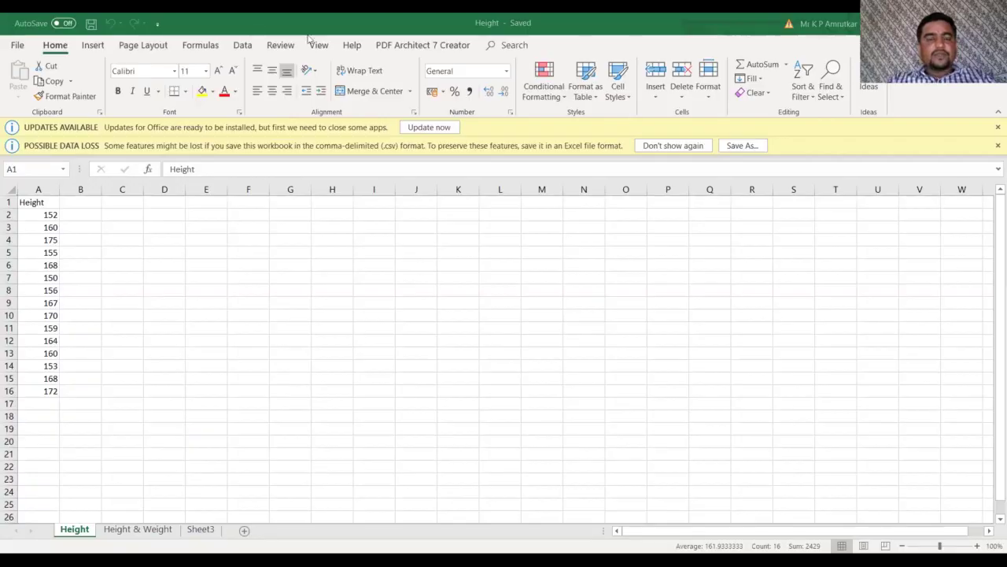
- Switch to File Explorer and check the saved Height comma separated values file in the workshop folder
key(alt+Tab)
click(207, 149)
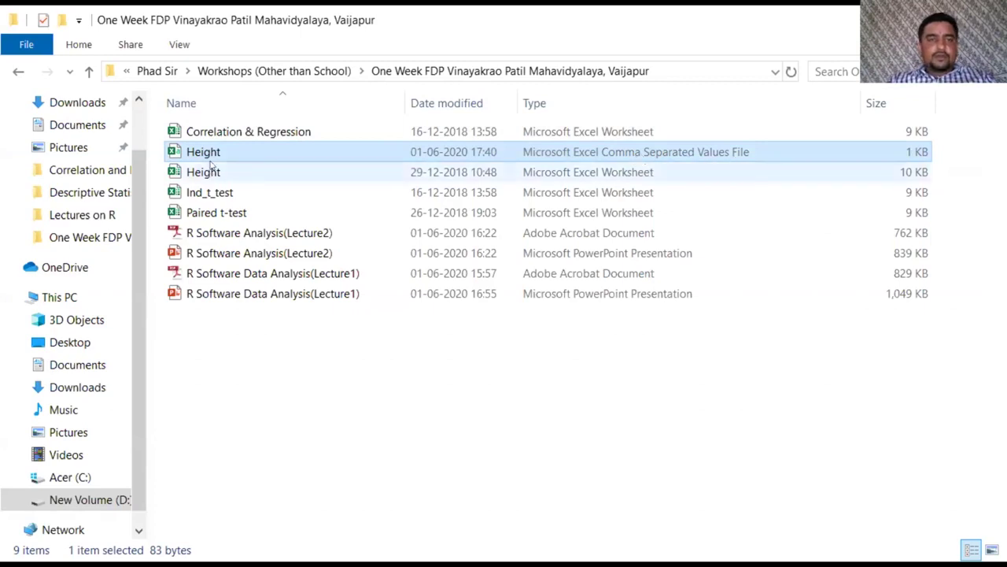
mouse_move(198, 157)
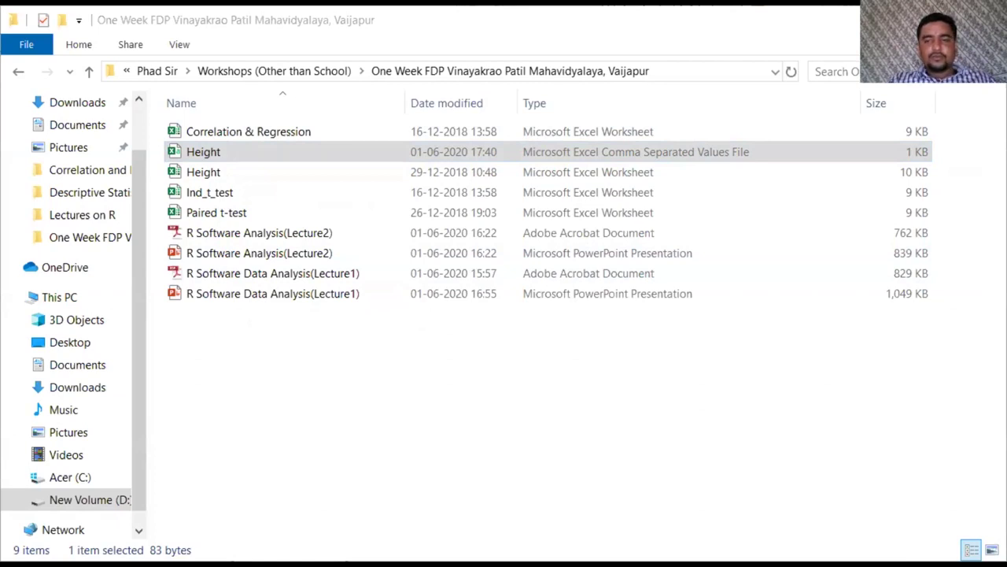
- Switch to the R console and run data=read.csv(file.choose(),header=T) to import a CSV file chosen from disk
key(alt+Tab)
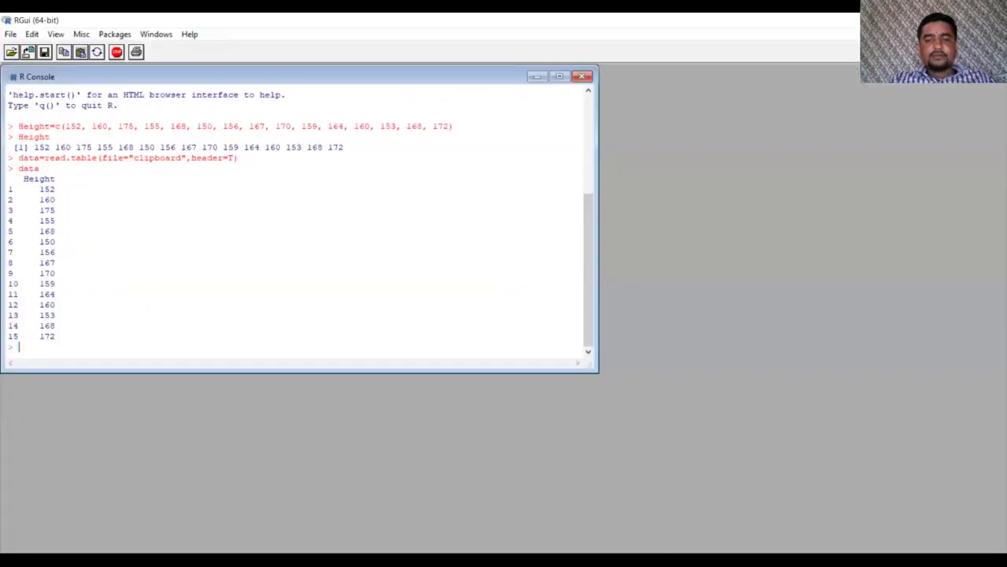
click(669, 551)
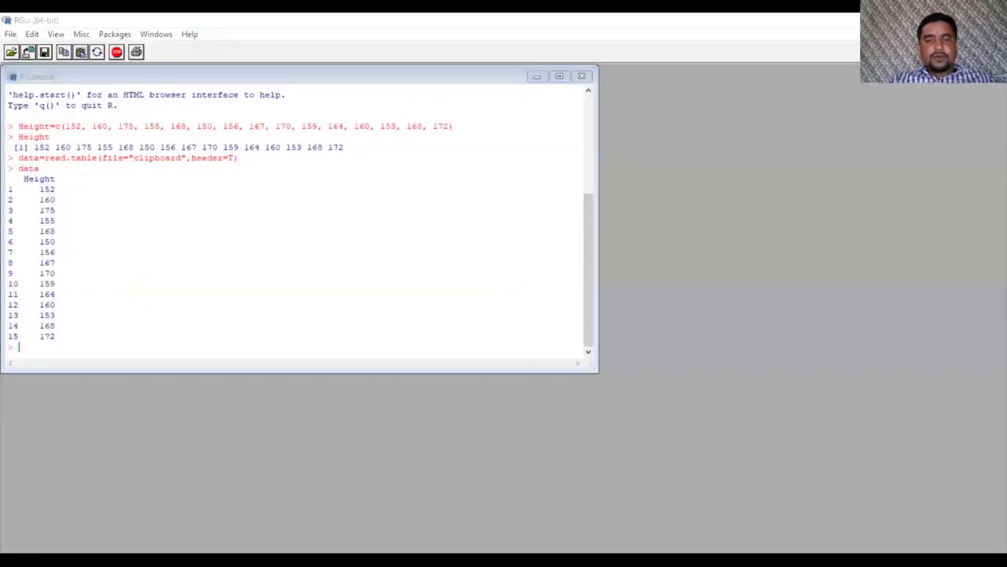
key(alt+Tab)
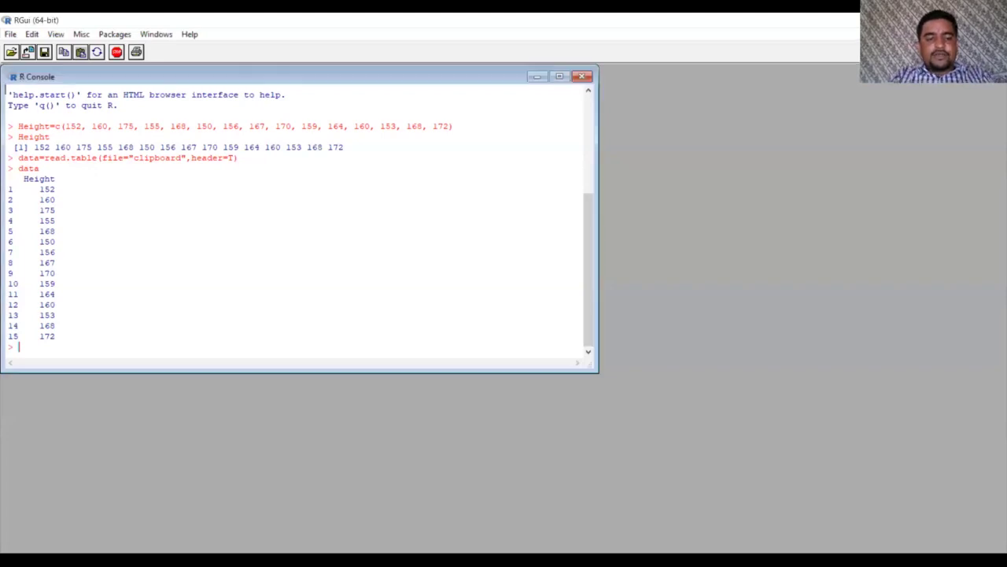
text(data=)
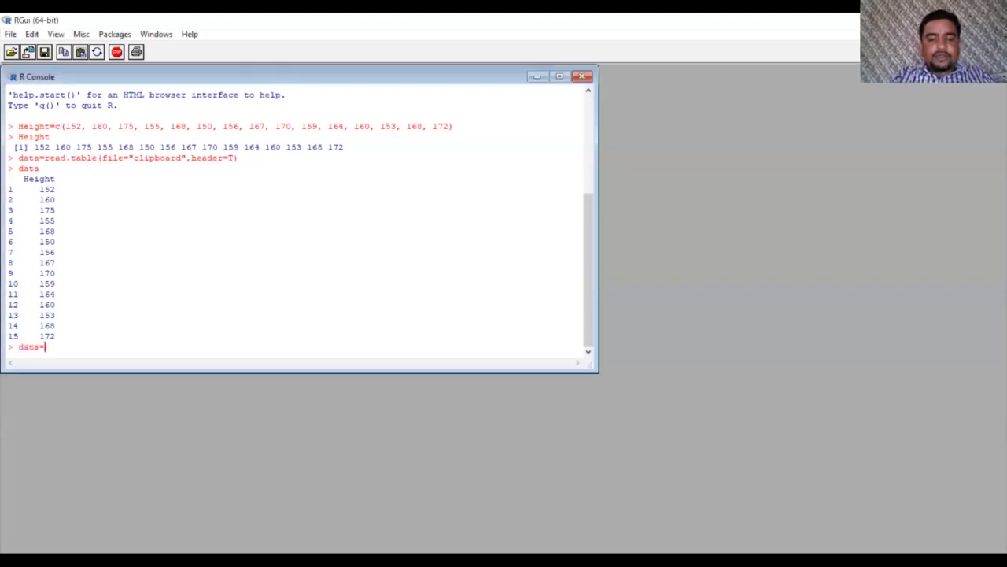
text(read)
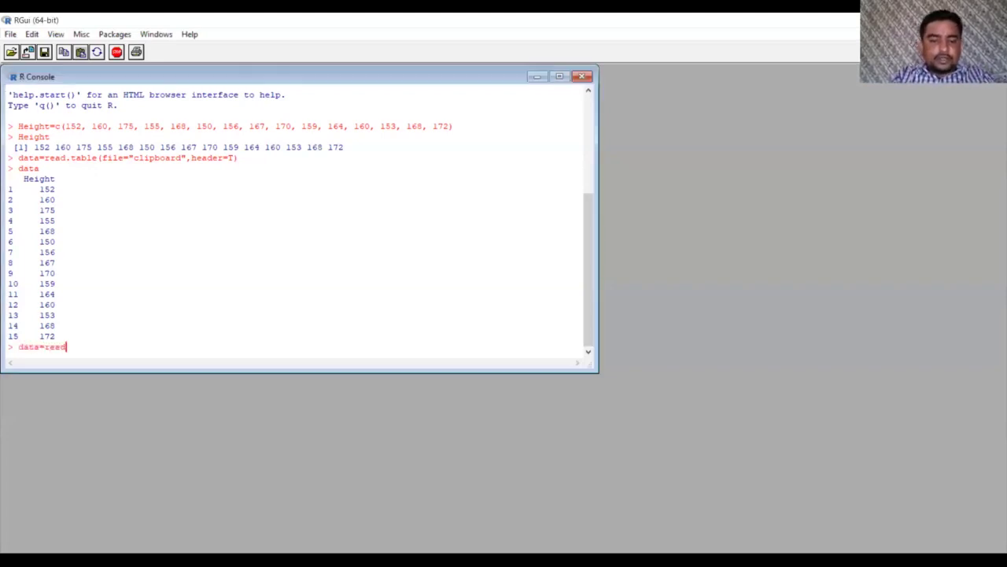
text(.csv)
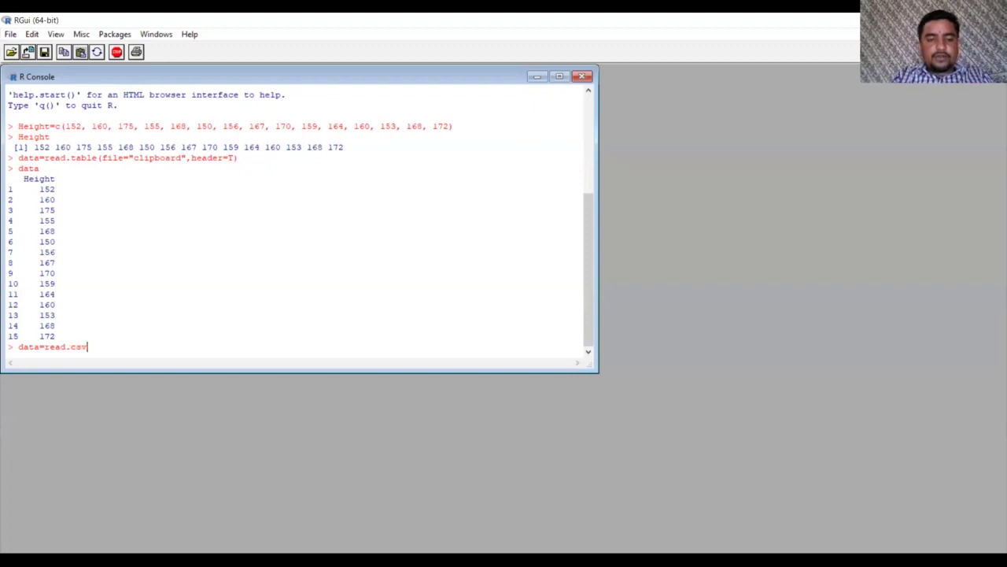
text(()
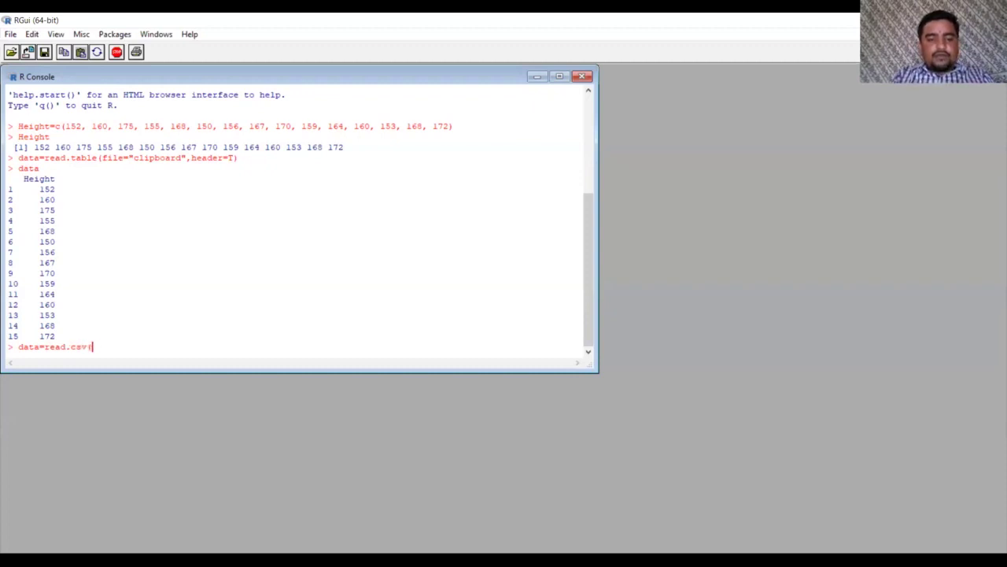
text(file)
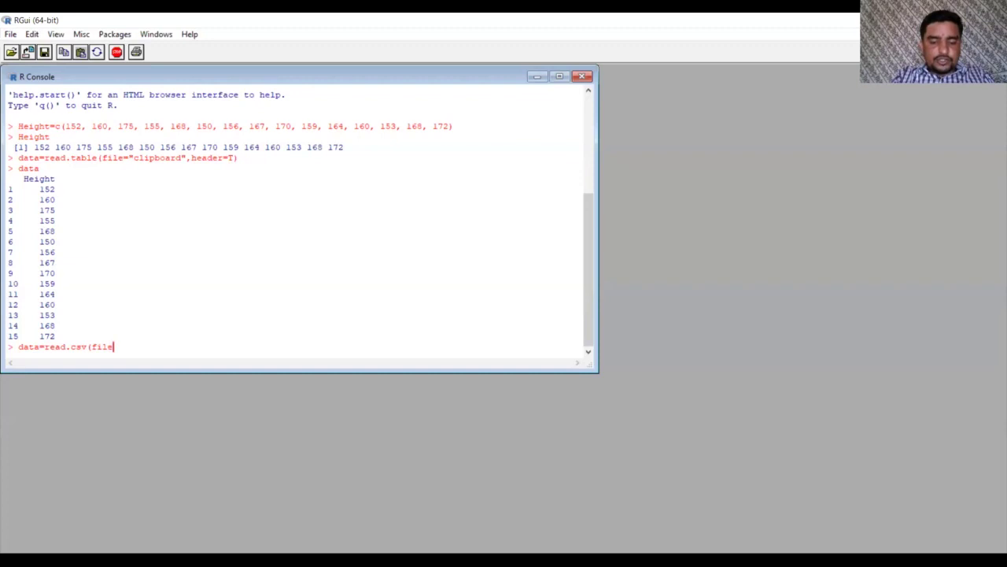
text(.choose)
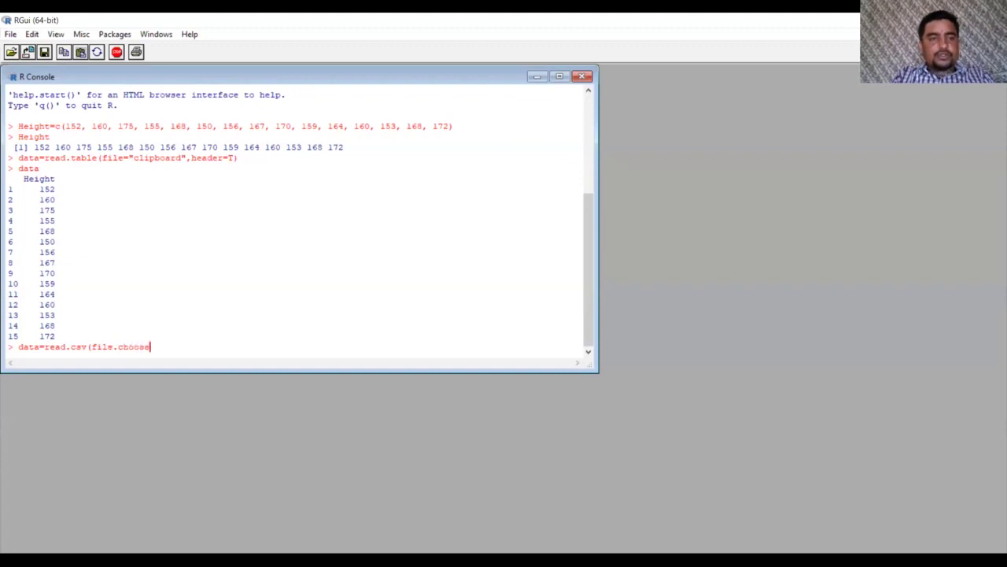
text(())
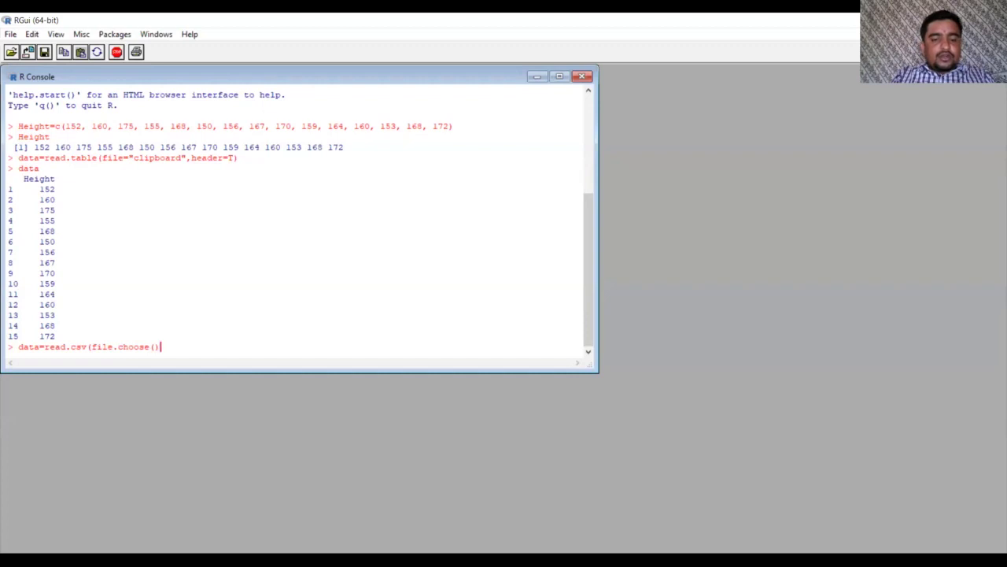
text(,hea)
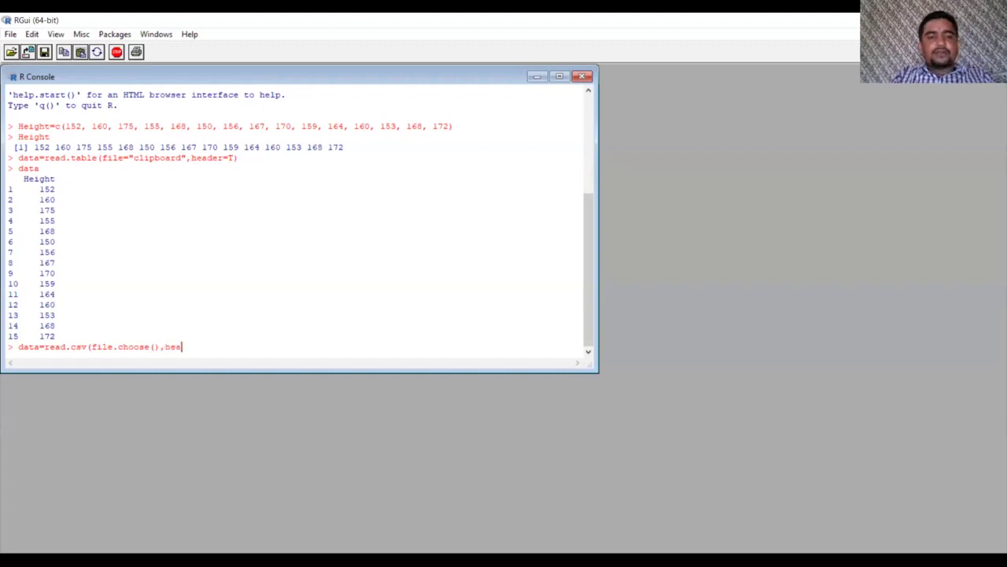
text(der)
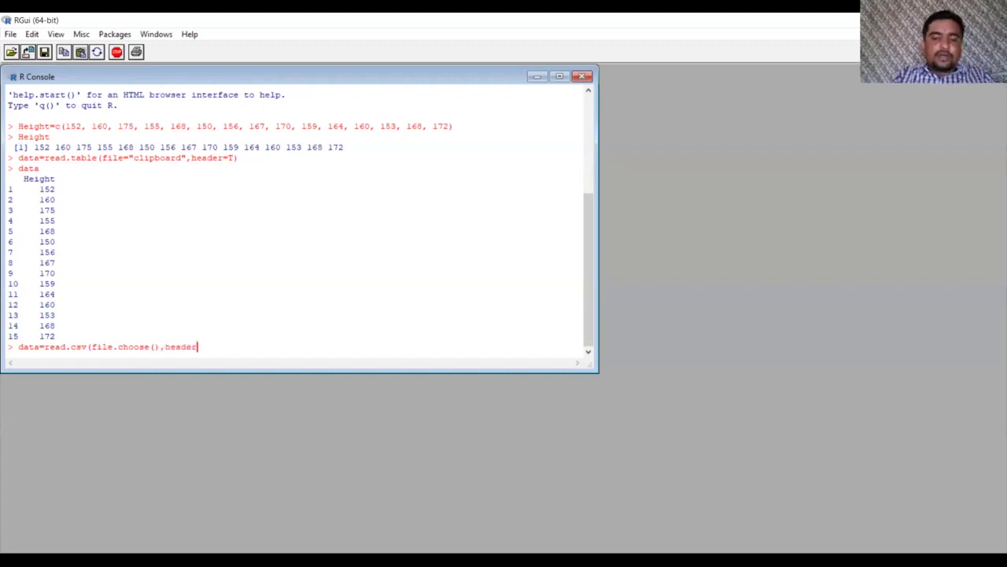
text(=T)
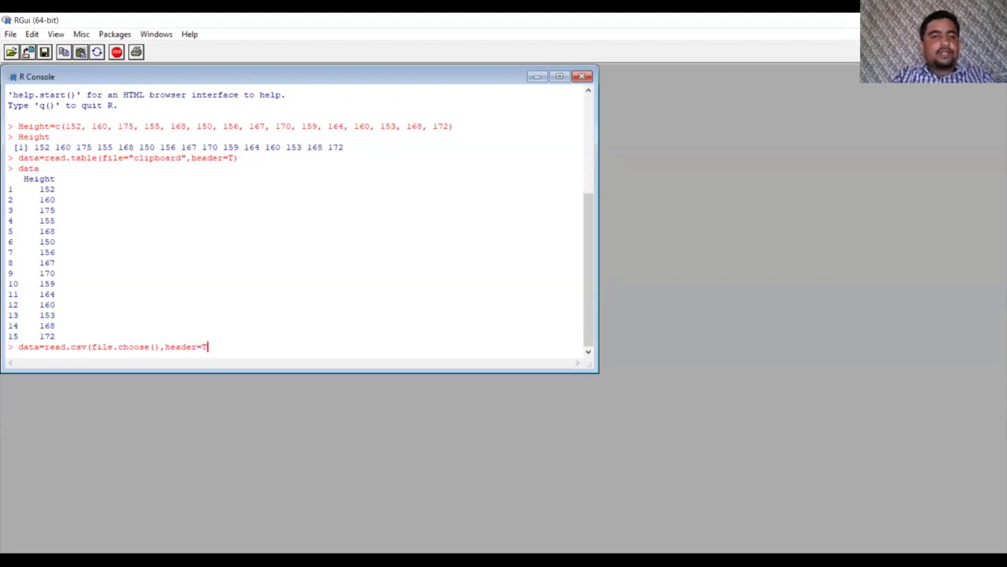
text())
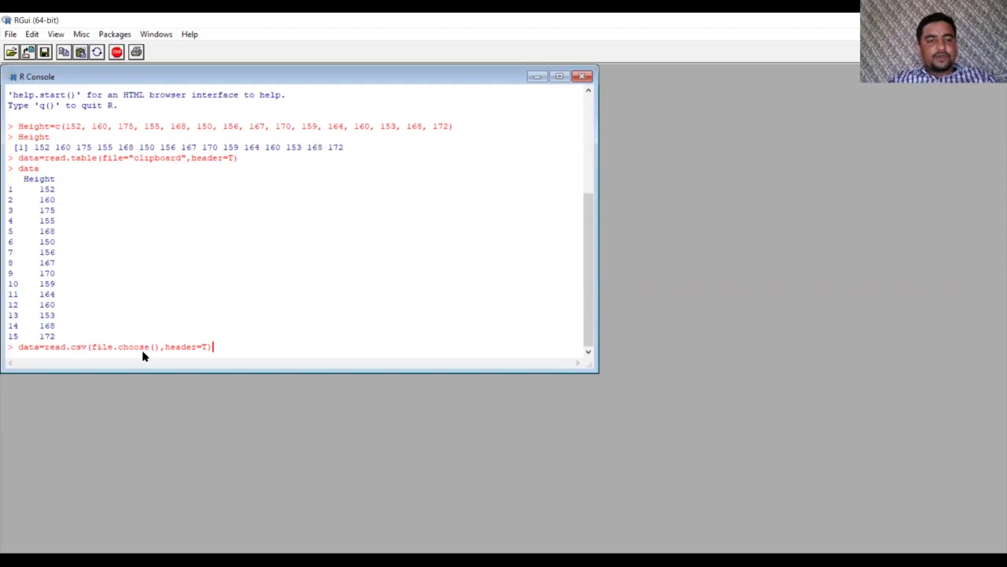
key(Return)
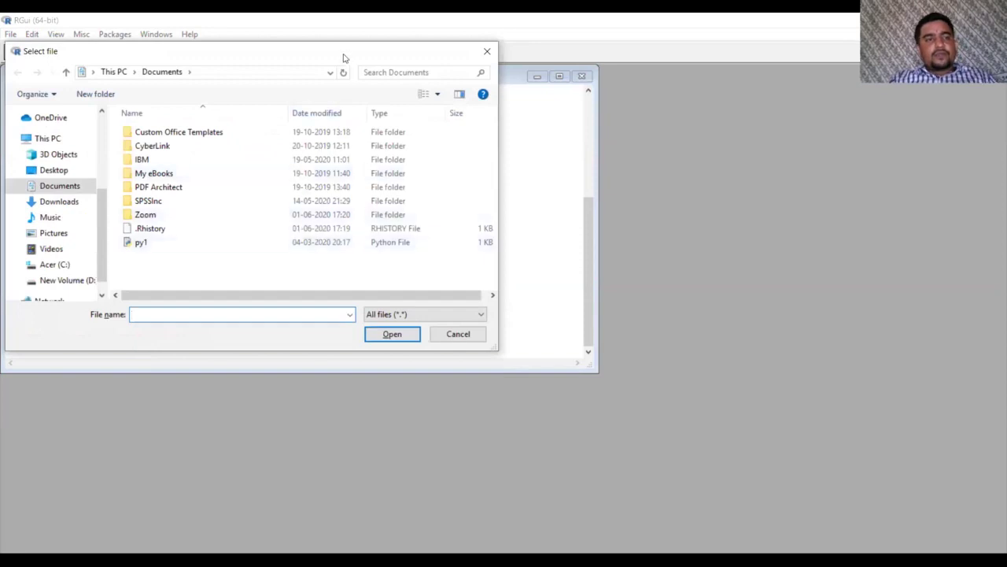
- Browse the file selection dialog to New Volume (D:) and open the folder listed below KTHM College
drag(343, 57, 389, 68)
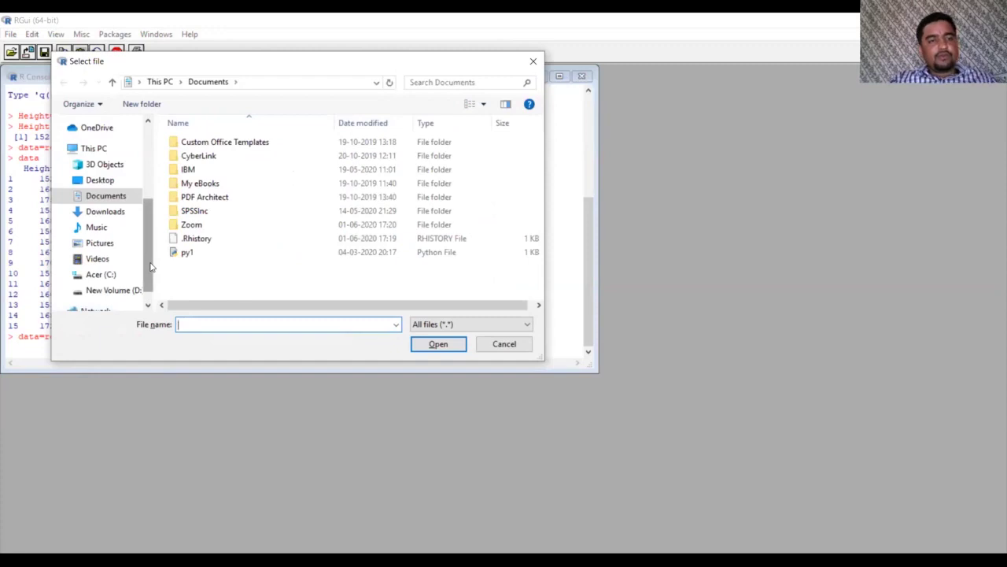
scroll(153, 271, down, 1)
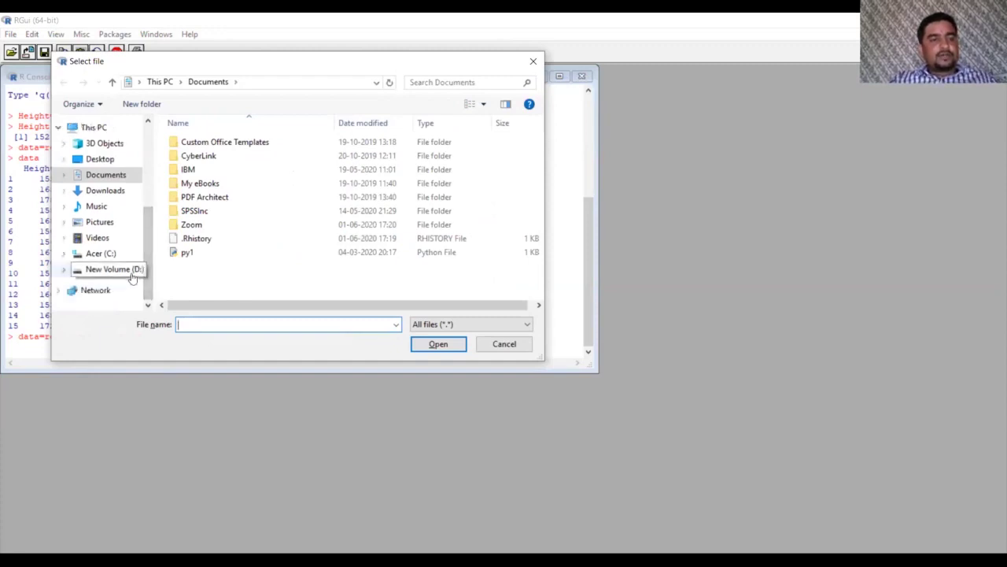
click(132, 275)
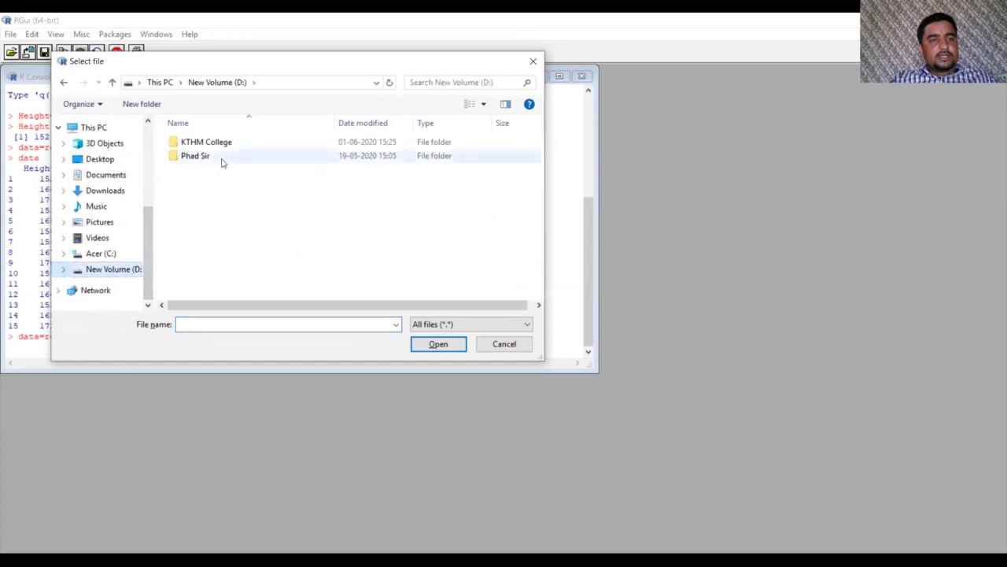
double_click(223, 162)
- Go through Workshops (Other than School) to the One Week FDP folder and open the Height CSV file there
click(214, 184)
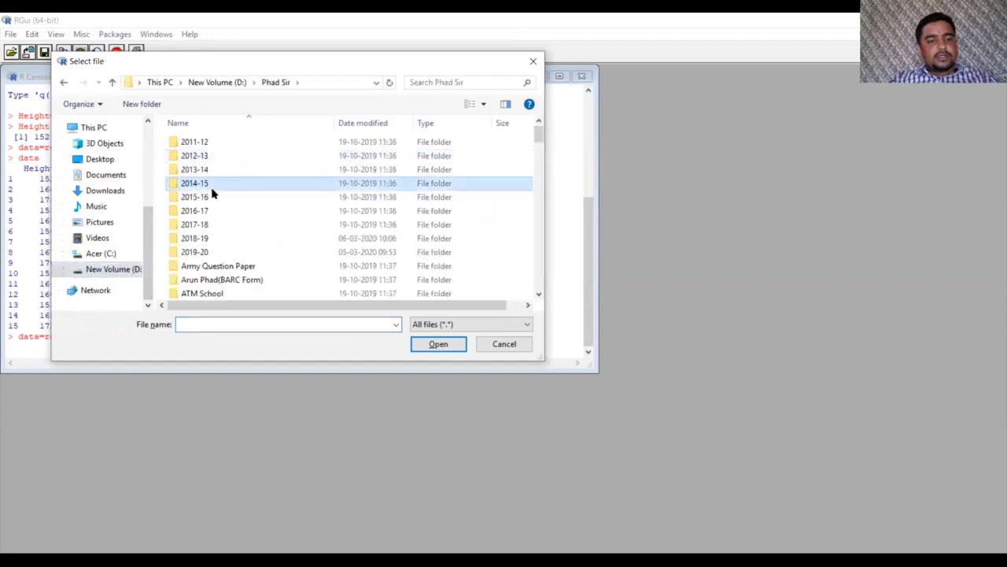
scroll(213, 192, down, 5)
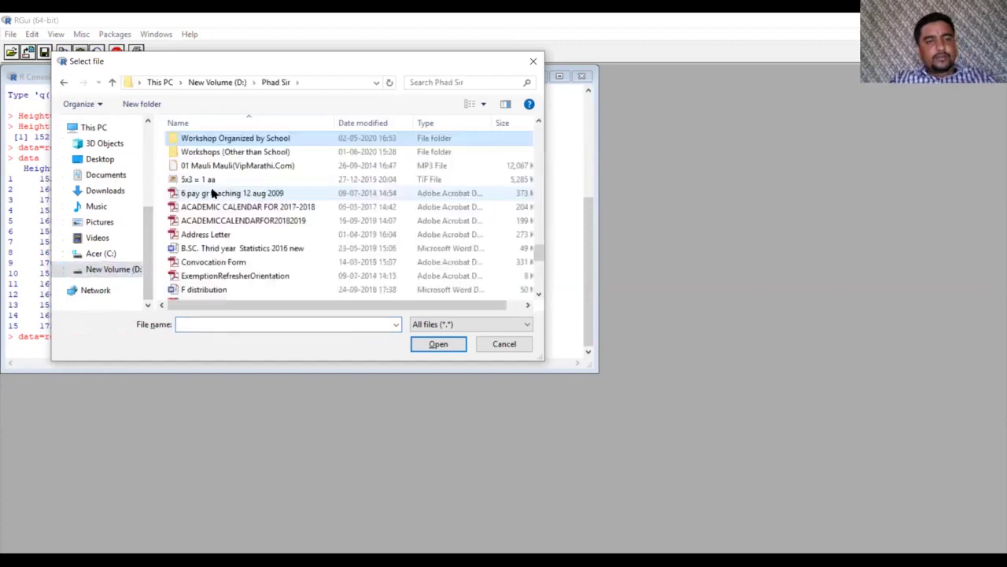
click(241, 140)
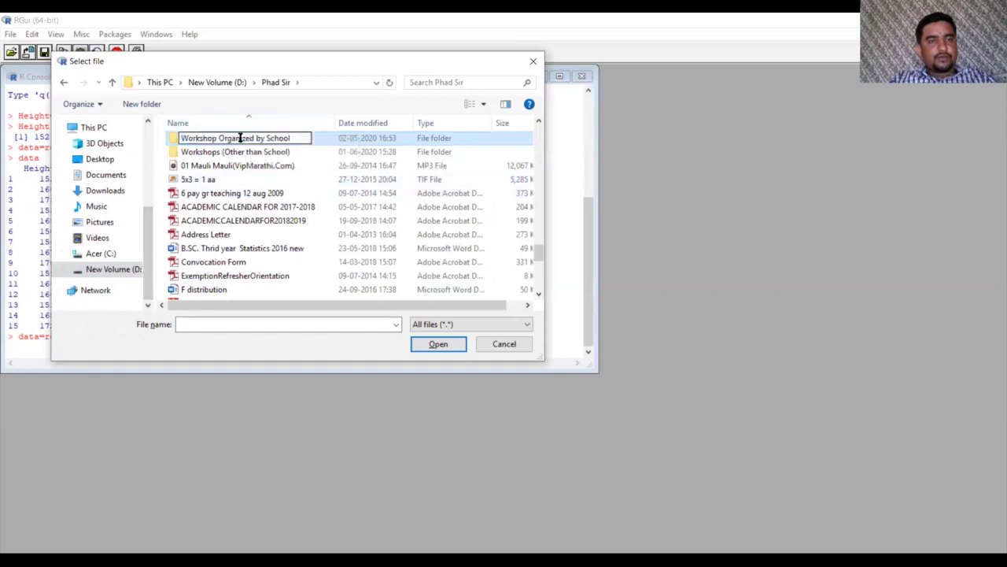
double_click(239, 138)
click(223, 154)
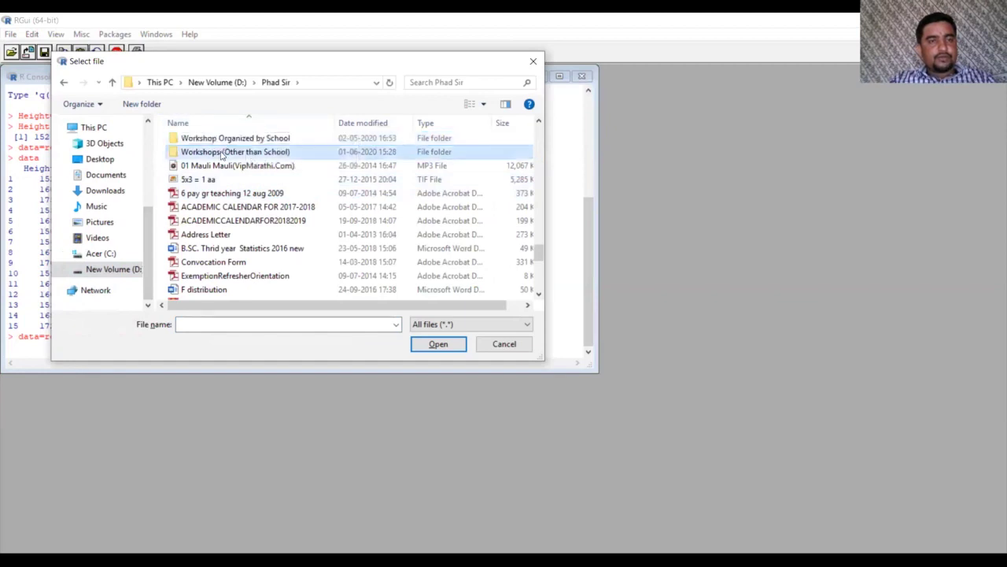
double_click(223, 154)
double_click(215, 182)
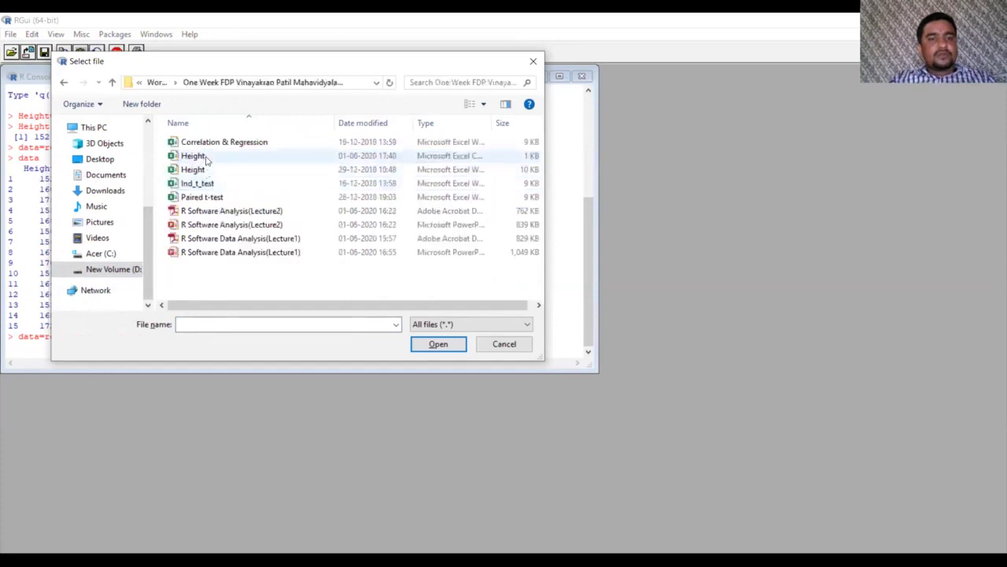
click(207, 161)
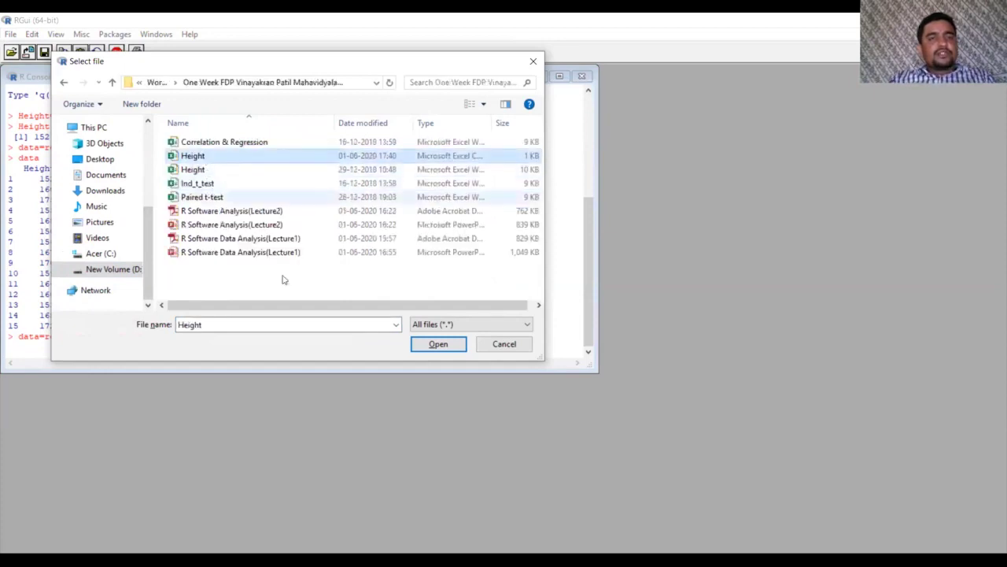
click(429, 351)
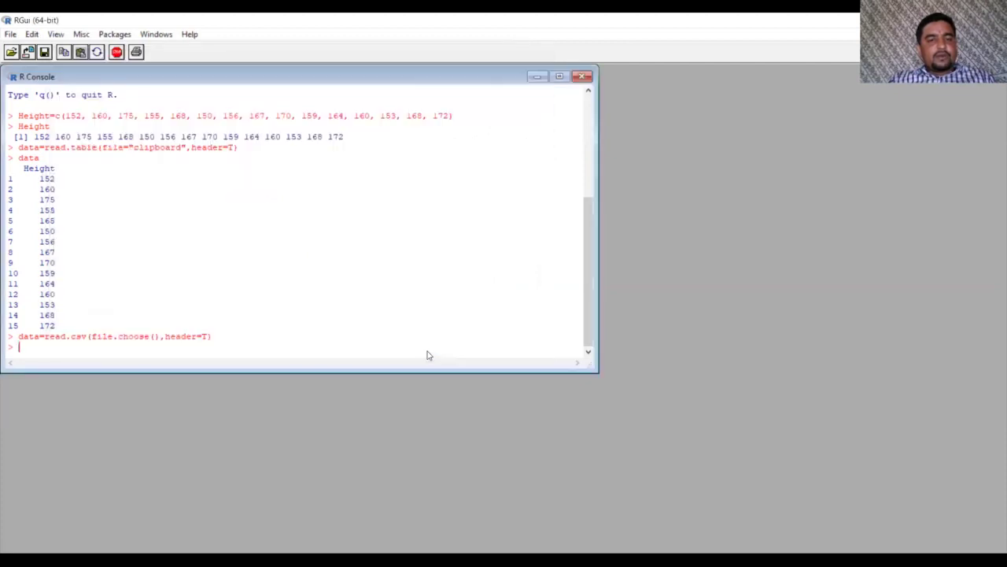
- Print the imported CSV contents by running data in the console
text(data)
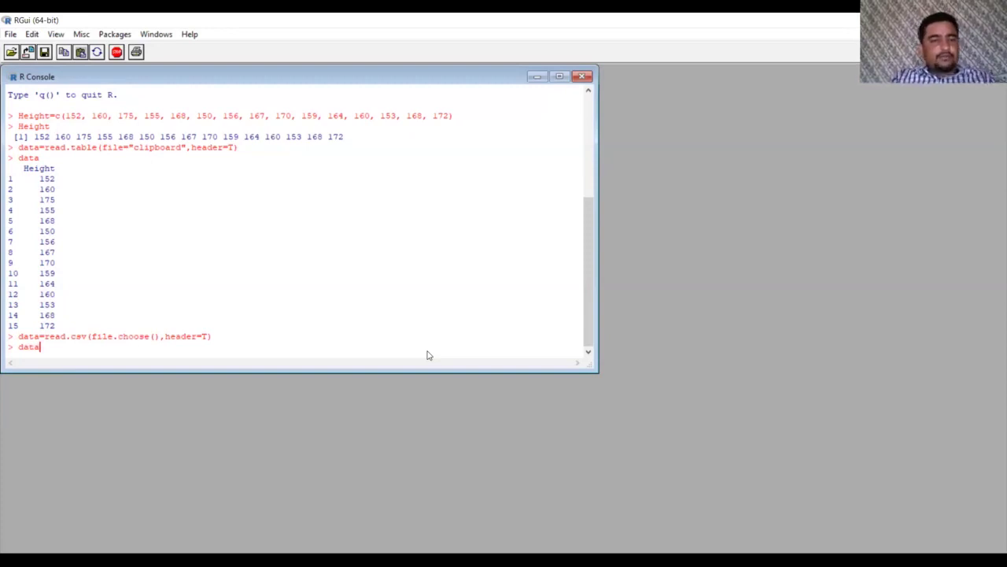
key(Return)
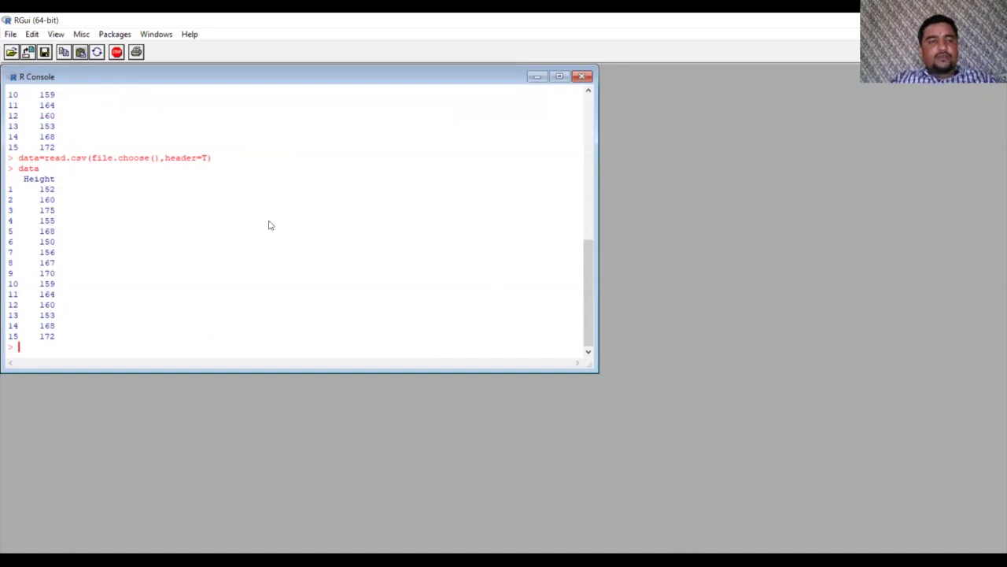
text(data)
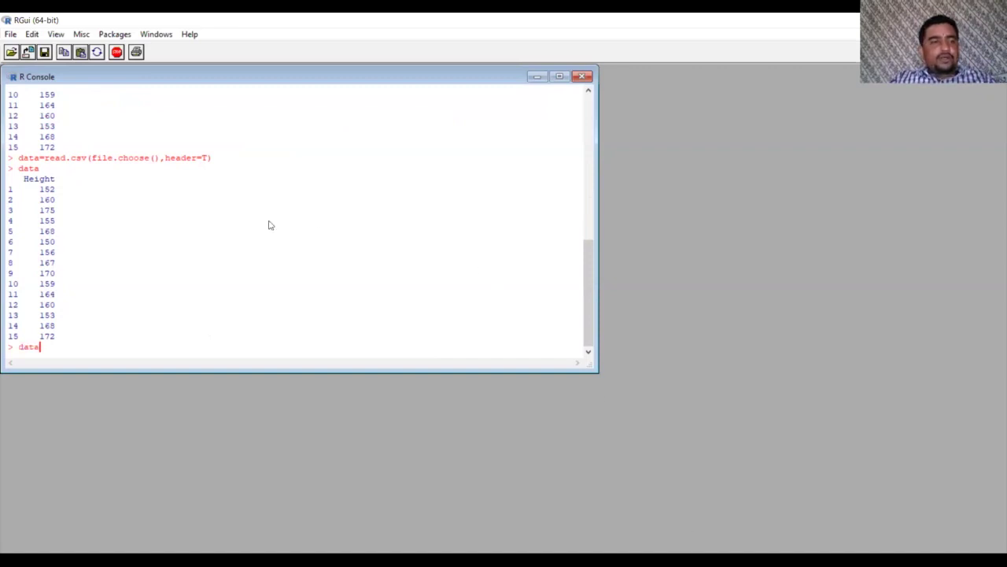
key(BackSpace)
key(BackSpace)
key(BackSpace)
key(BackSpace)
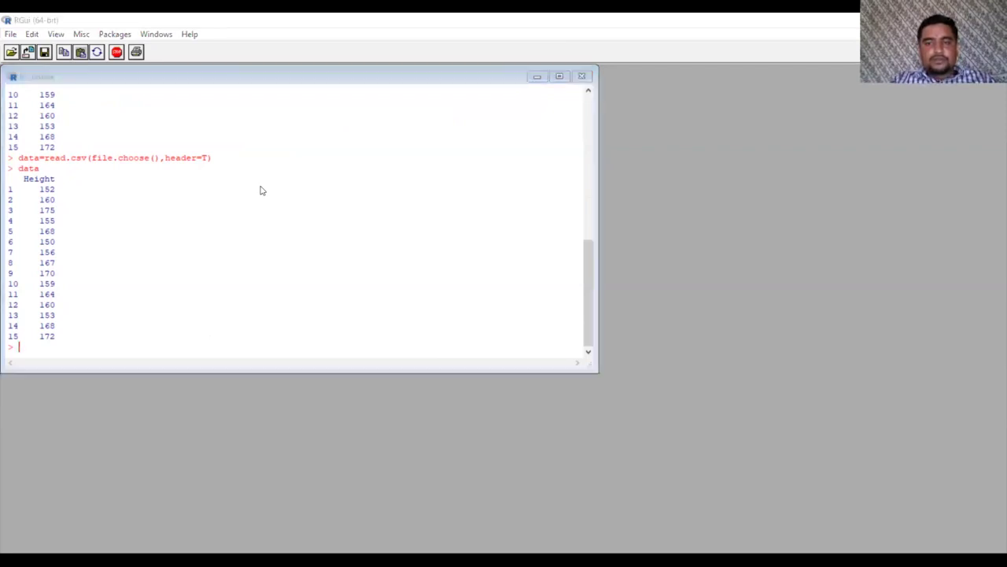
- Switch to the PowerPoint lecture and advance to slide 15 about importing an Excel file saved as tab delimited text
key(alt+Tab)
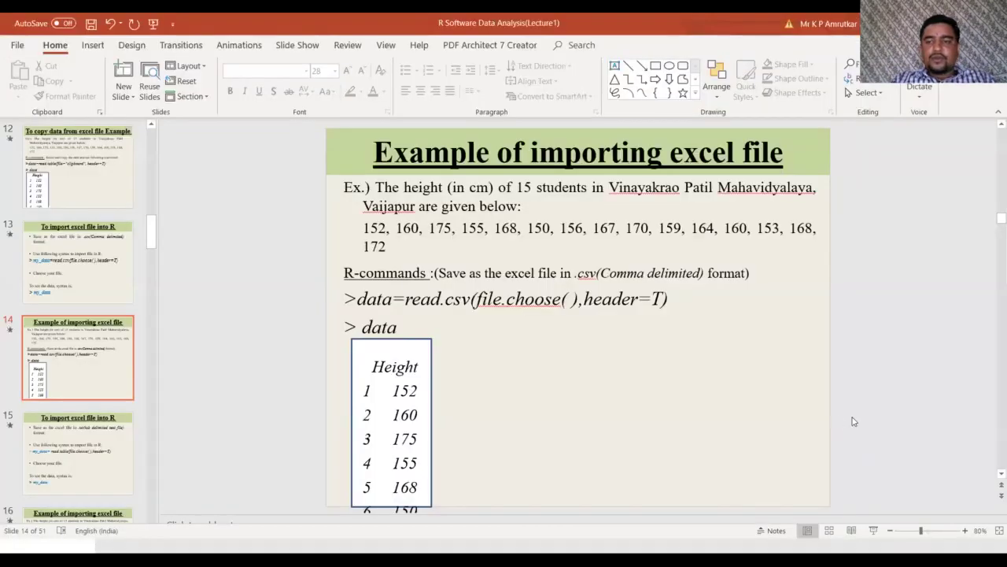
key(Page_Down)
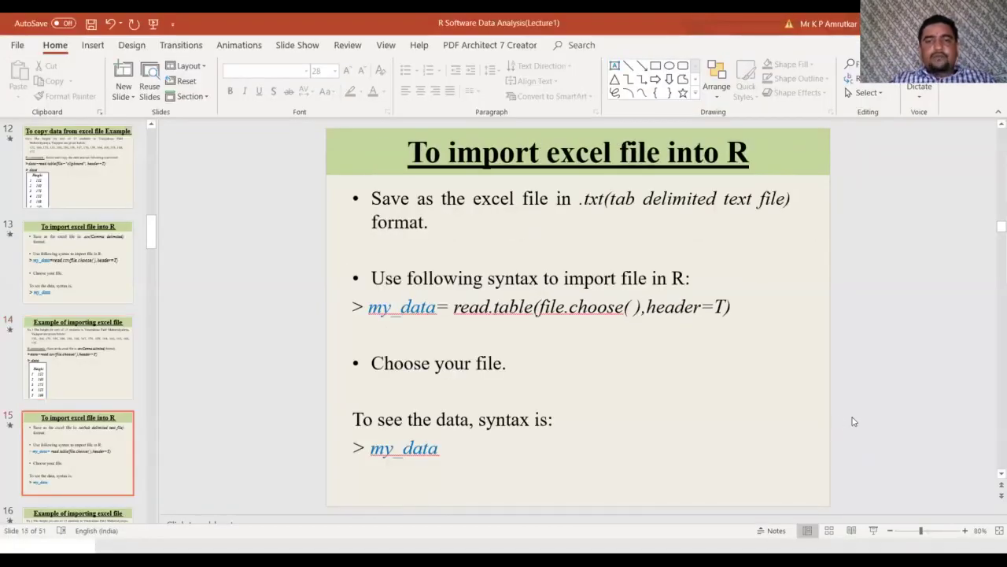